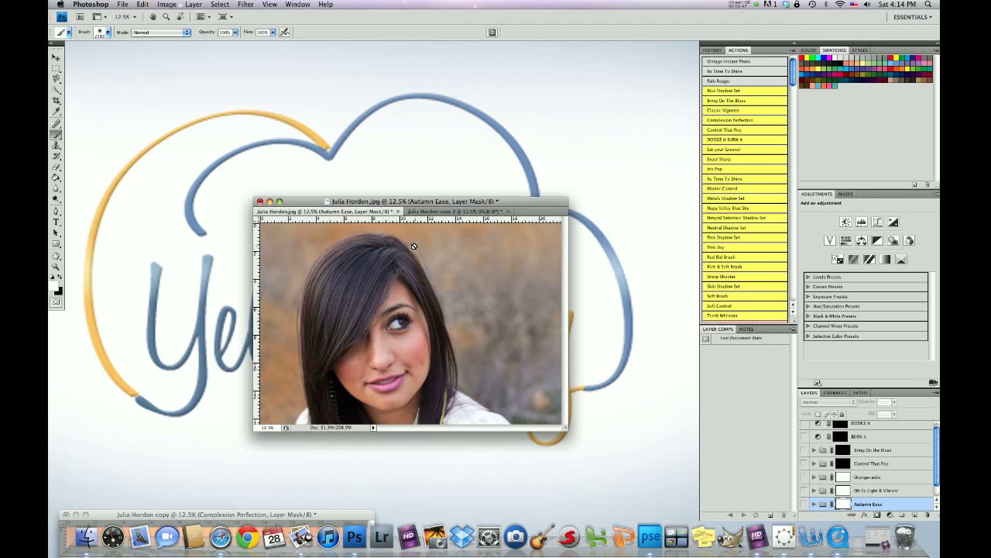
- Compare the original portrait with the finished edited copy, switching between the two open documents
click(442, 211)
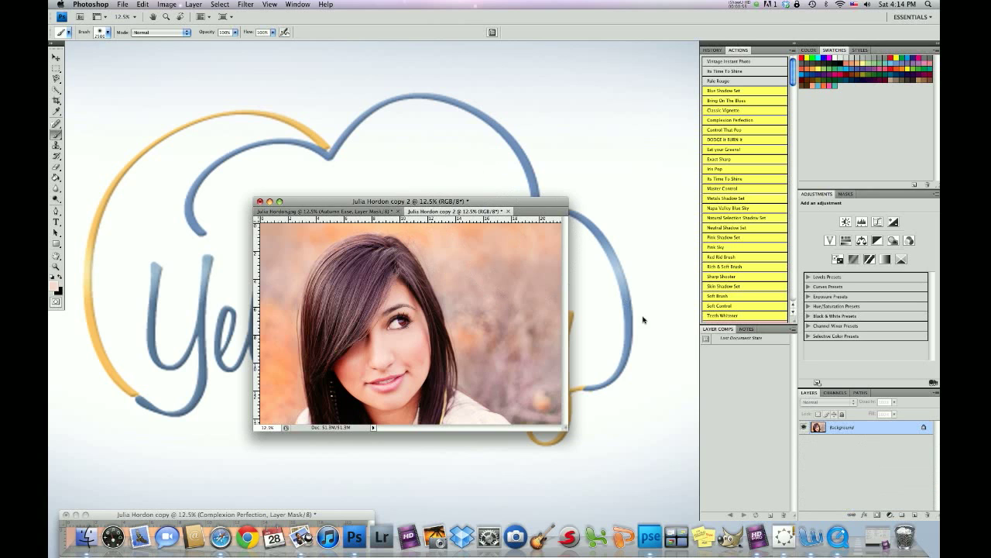
click(361, 212)
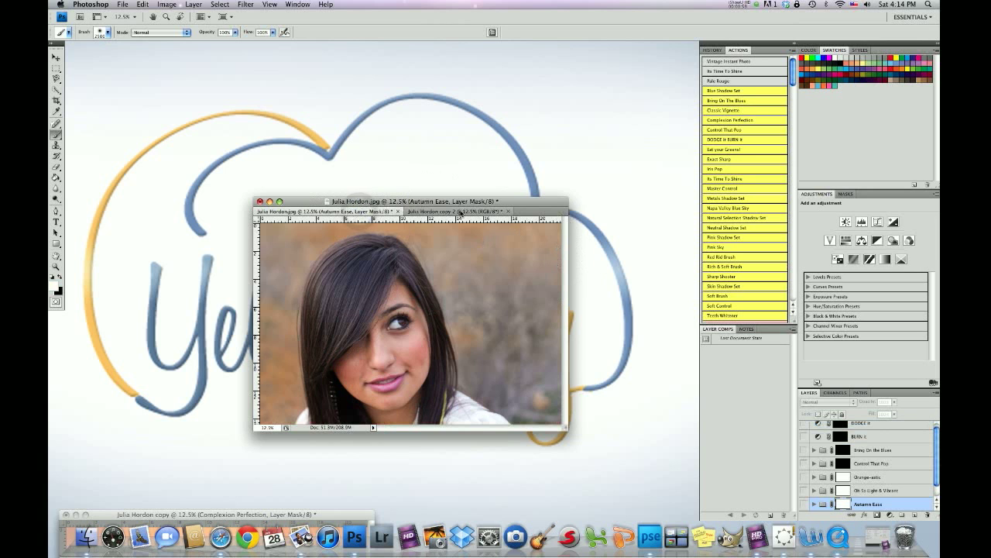
click(461, 211)
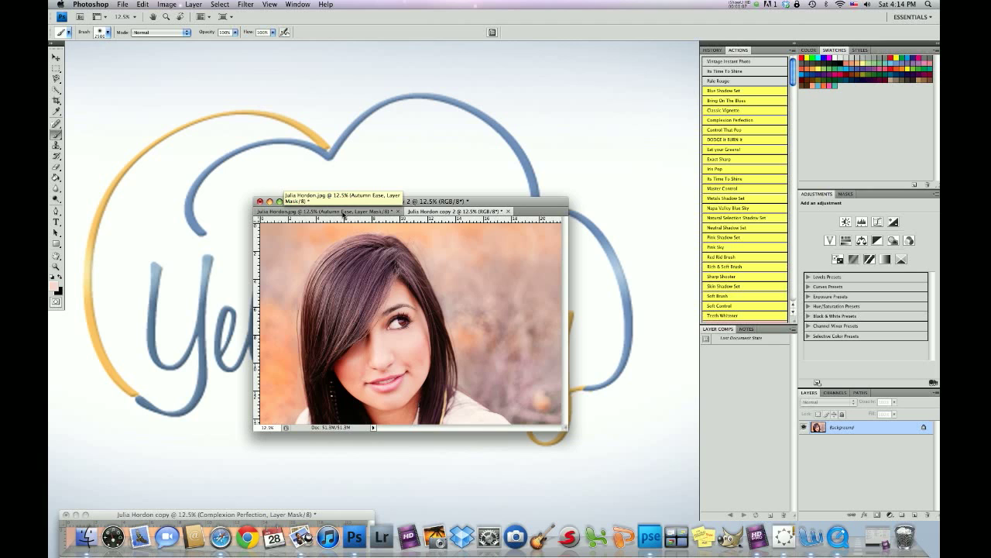
click(344, 213)
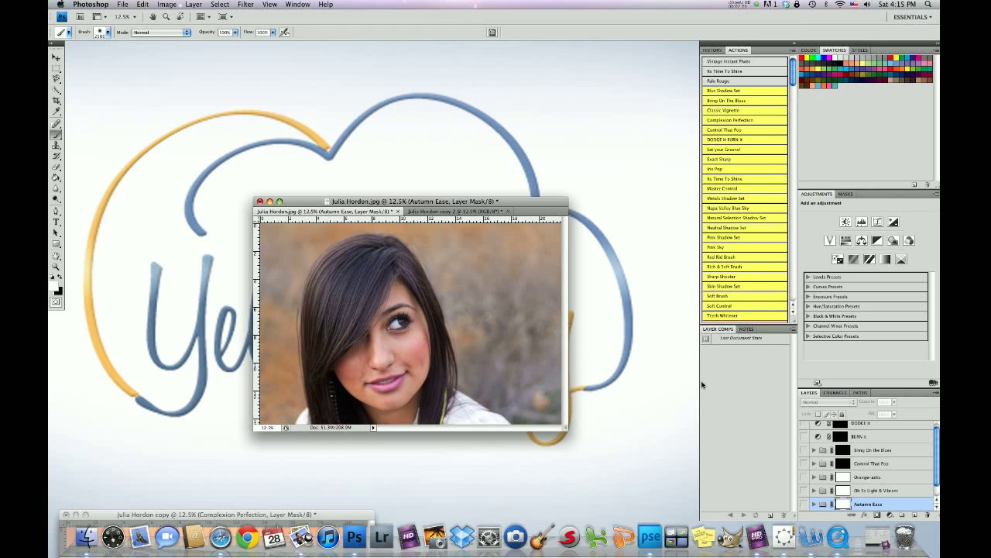
click(466, 215)
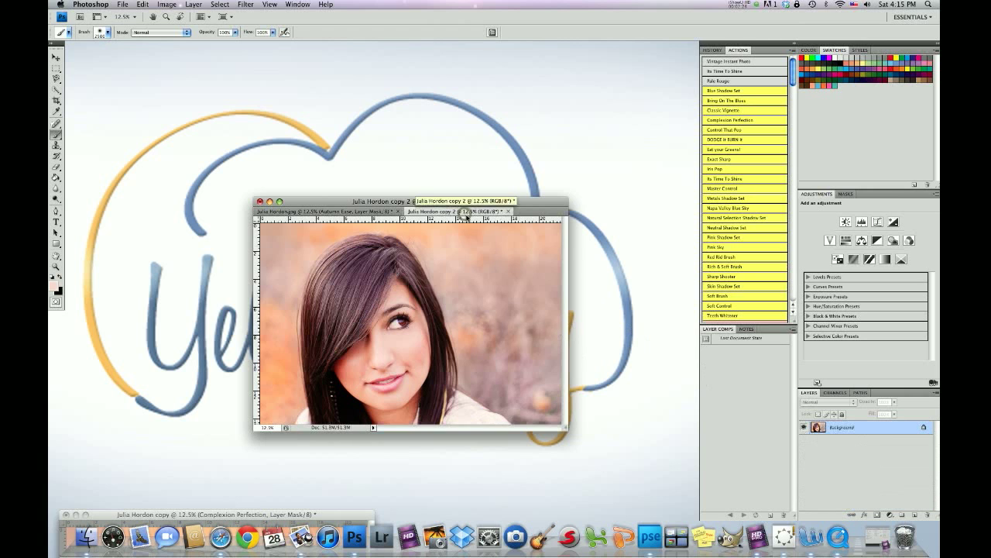
click(337, 212)
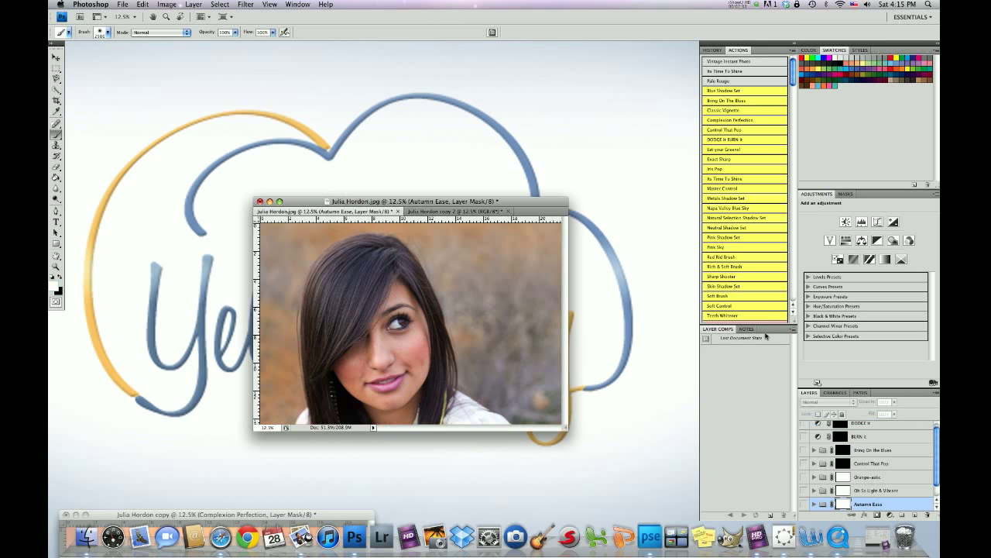
- Turn on the Autumn Ease and Oh So Light & Vibrant layer groups, with Autumn Ease set to 100% opacity
drag(793, 75, 793, 101)
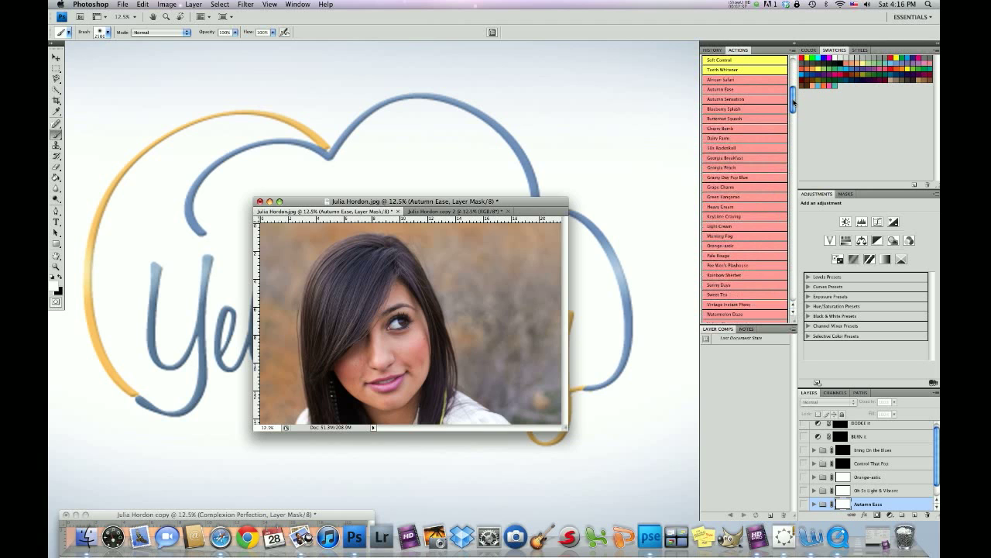
click(804, 504)
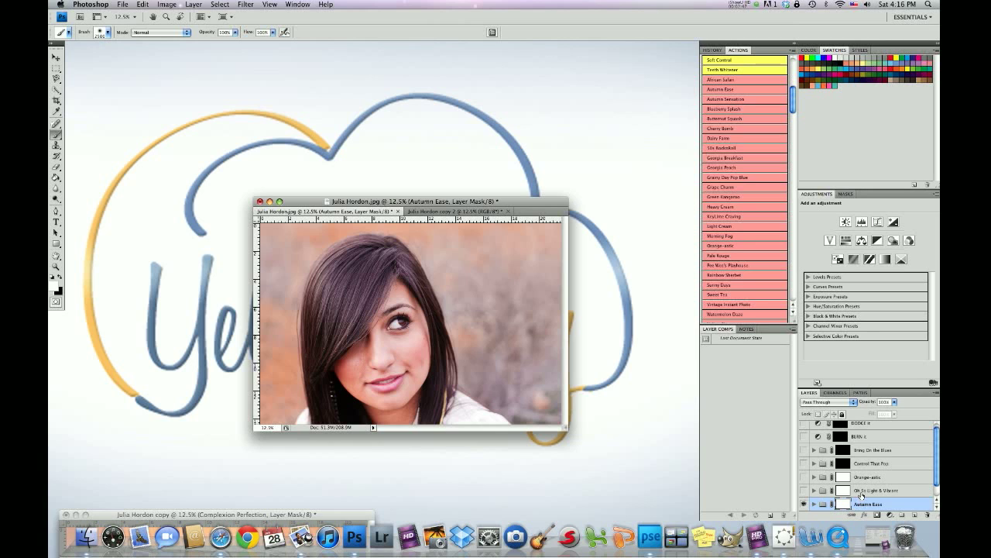
click(804, 491)
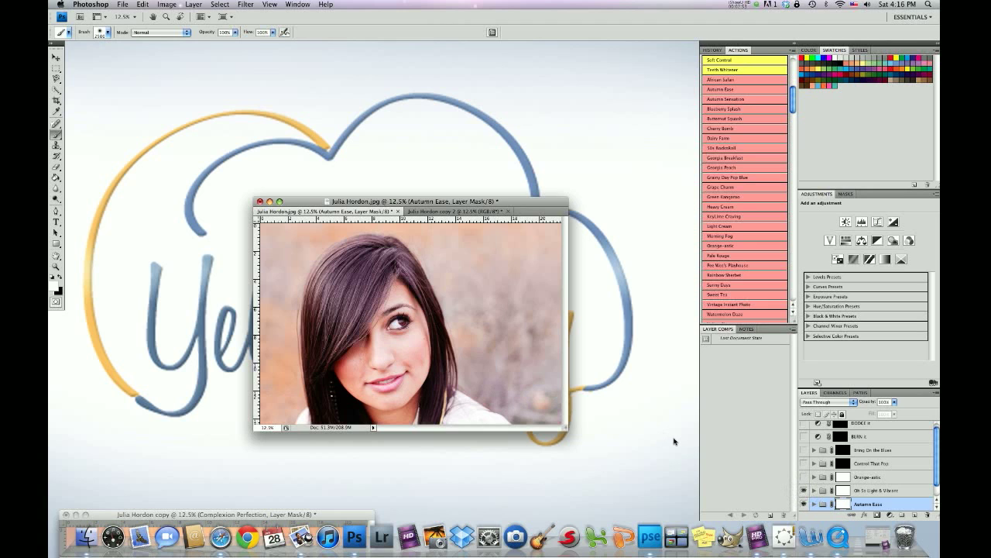
drag(894, 402, 868, 419)
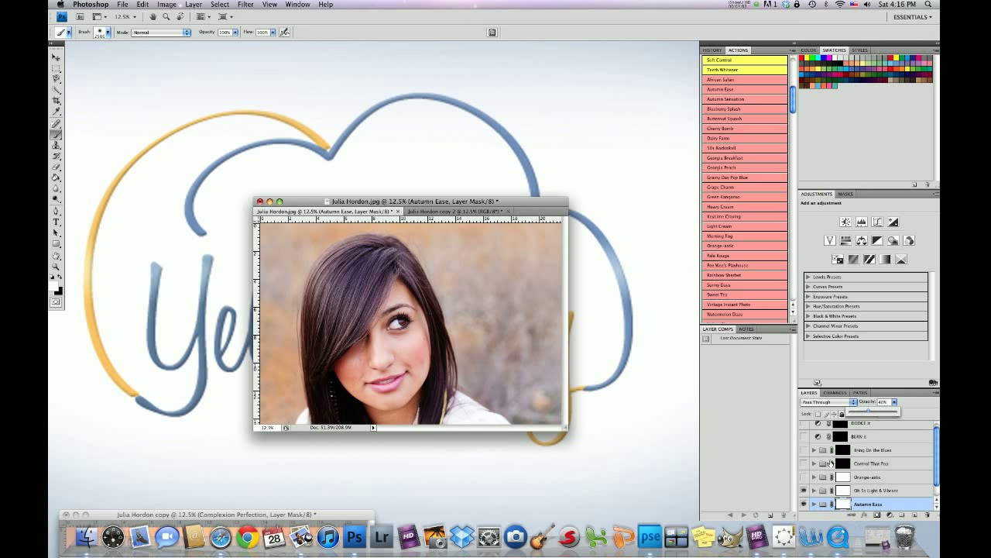
drag(869, 415, 904, 419)
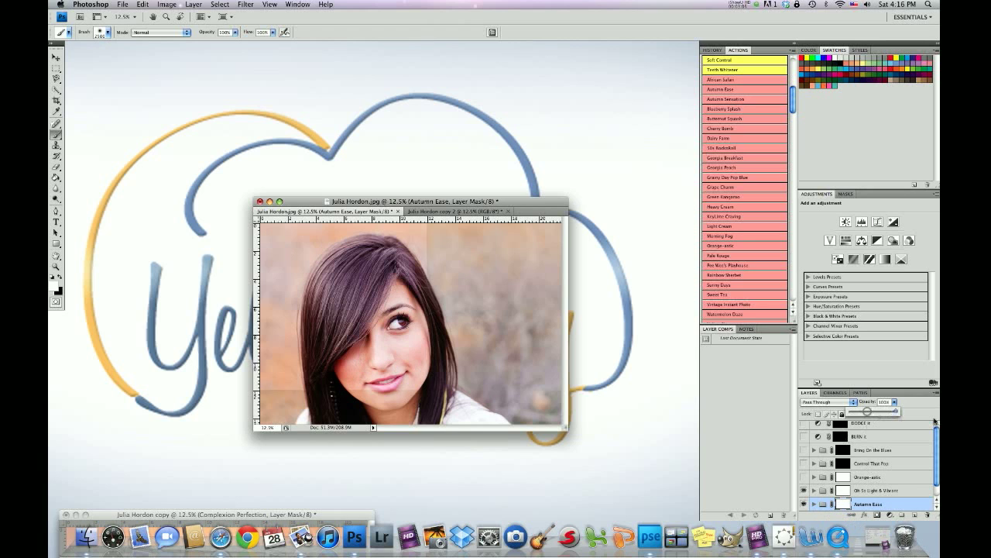
- Select the Oh So Light & Vibrant layer group and set up a black brush about 1000 px wide at 10% opacity
click(861, 490)
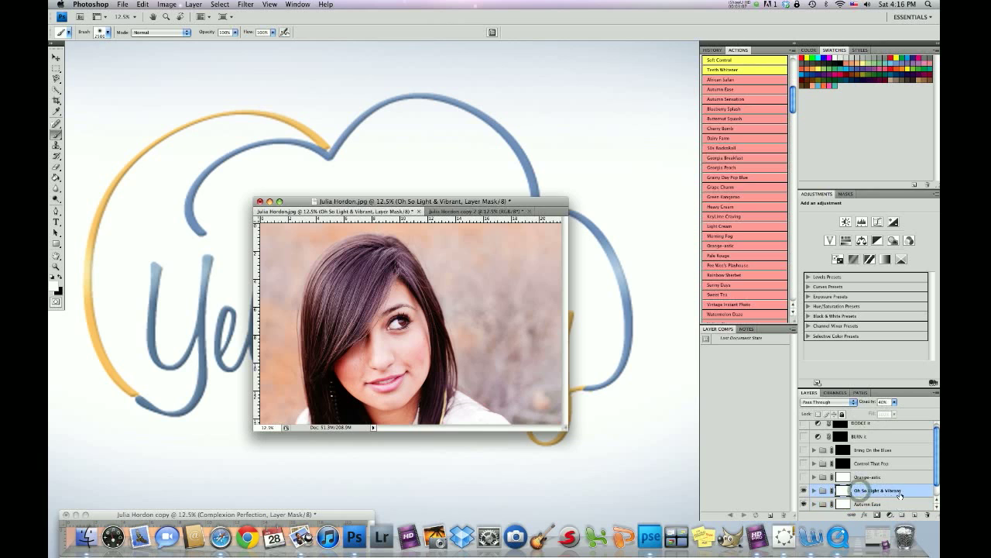
click(882, 402)
click(108, 33)
drag(148, 57, 145, 58)
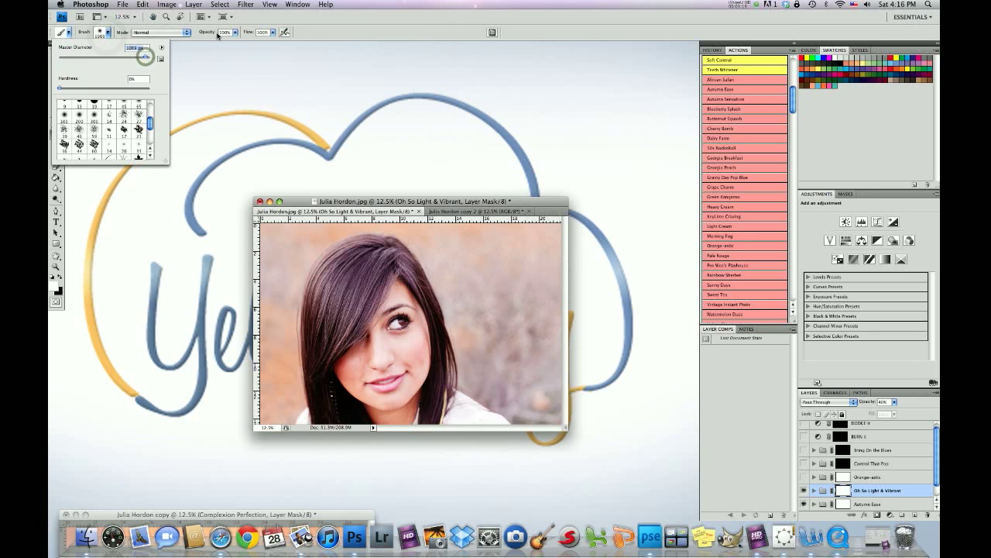
click(234, 34)
drag(228, 42, 215, 42)
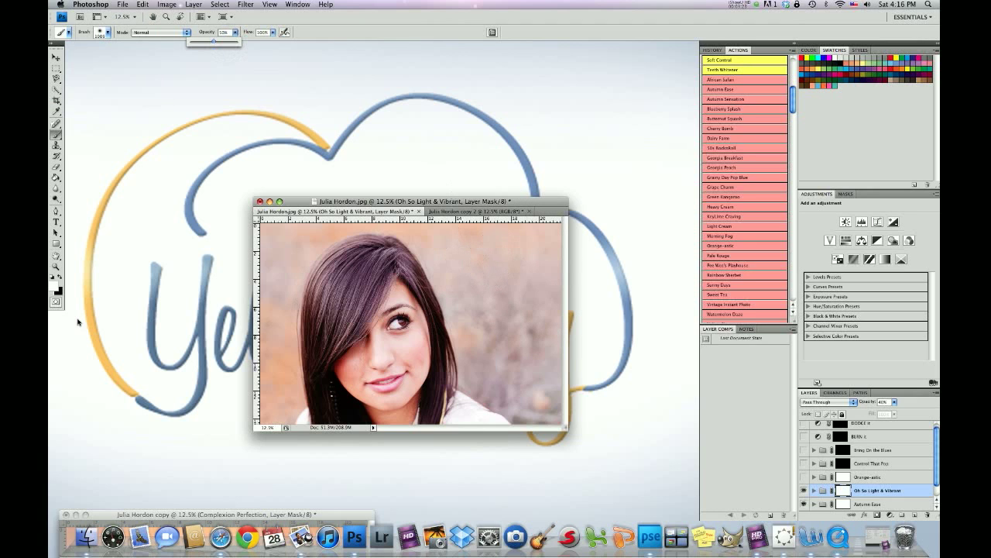
click(59, 277)
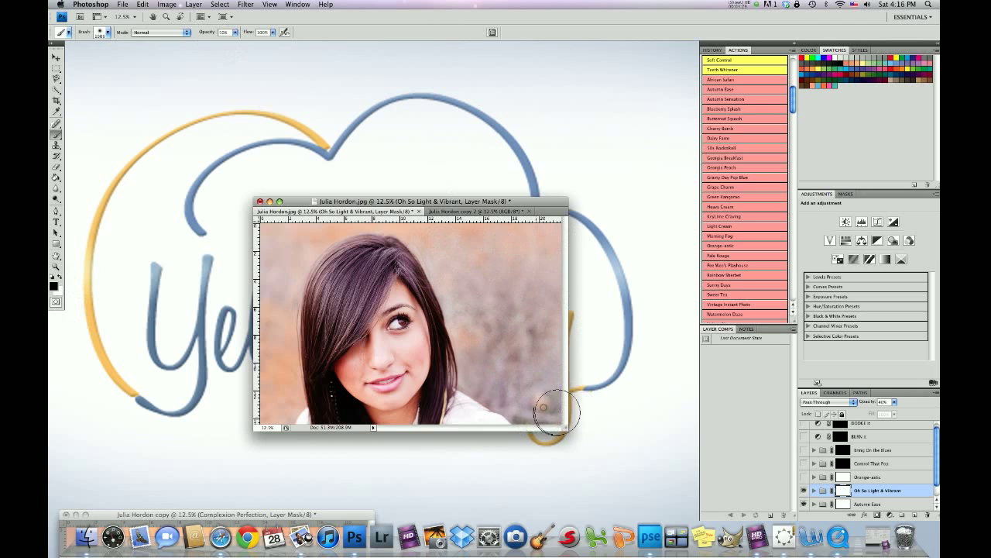
- Paint black on the Oh So Light & Vibrant mask over the background around the woman to reduce the effect there
mouse_move(440, 233)
mouse_down()
mouse_move(522, 235)
mouse_move(521, 314)
mouse_move(540, 398)
mouse_move(482, 253)
mouse_move(429, 225)
mouse_up()
mouse_move(284, 243)
mouse_down()
mouse_move(264, 304)
mouse_move(273, 268)
mouse_move(273, 409)
mouse_up()
drag(274, 248, 302, 229)
mouse_move(477, 239)
mouse_down()
mouse_move(547, 241)
mouse_move(532, 392)
mouse_move(537, 268)
mouse_move(488, 239)
mouse_move(457, 275)
mouse_move(470, 363)
mouse_move(454, 243)
mouse_move(486, 272)
mouse_up()
click(486, 271)
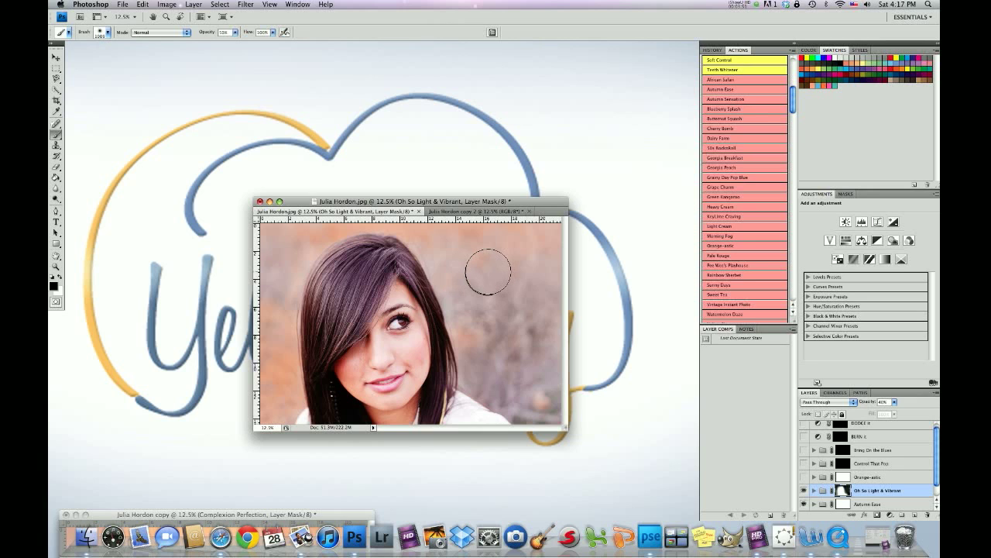
click(313, 235)
click(509, 246)
click(432, 246)
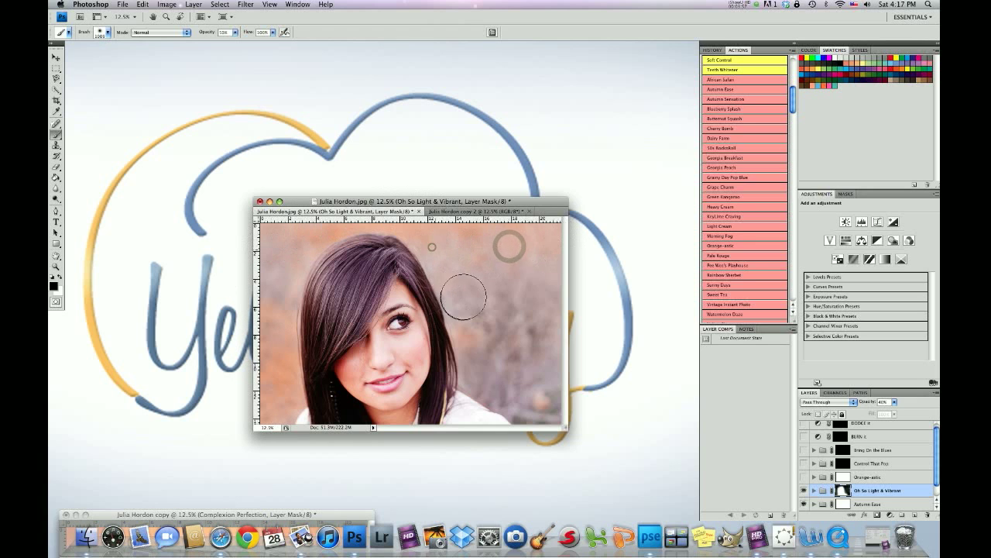
click(474, 329)
click(560, 246)
click(275, 275)
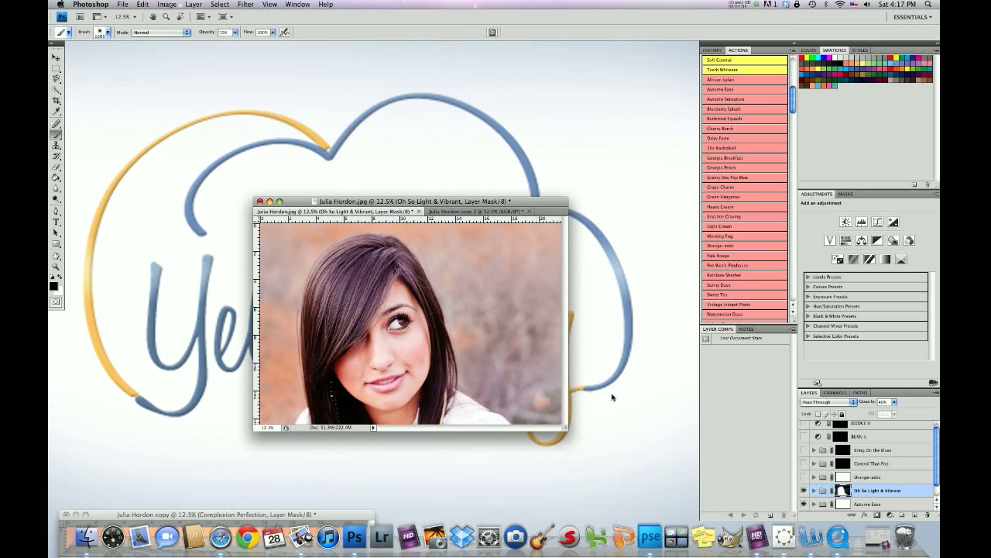
- Turn on the Orange-astic and Control That Pop layer groups, leaving Control That Pop selected
click(861, 478)
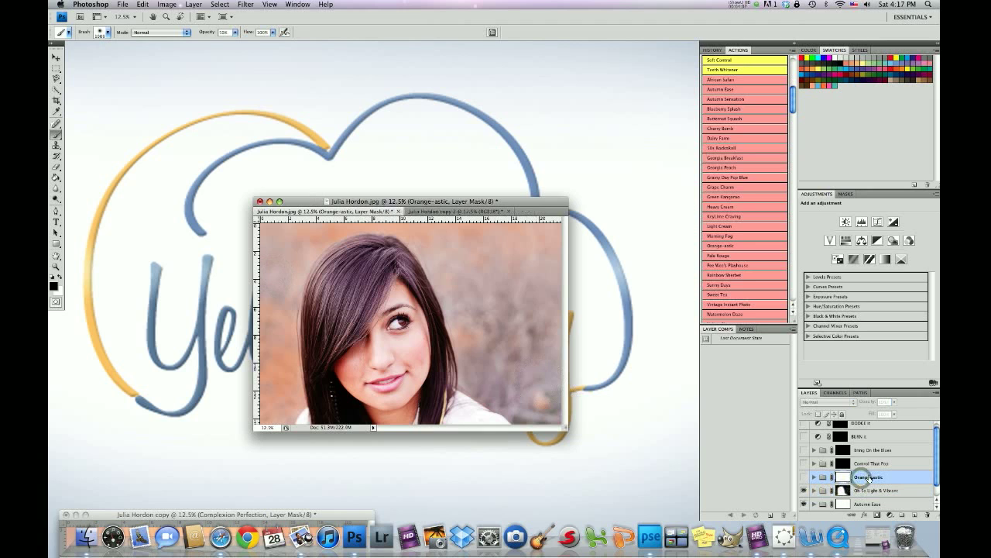
click(804, 478)
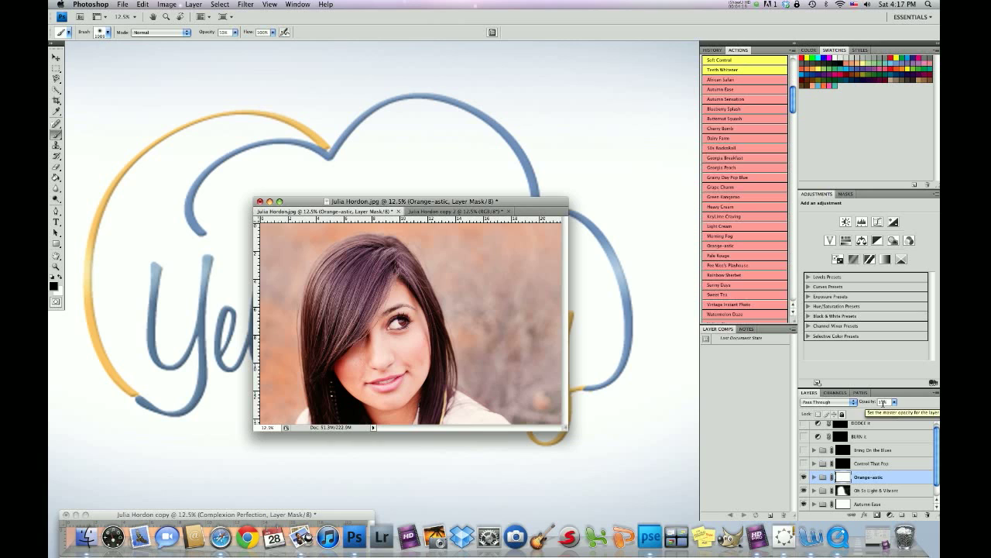
click(865, 464)
click(804, 464)
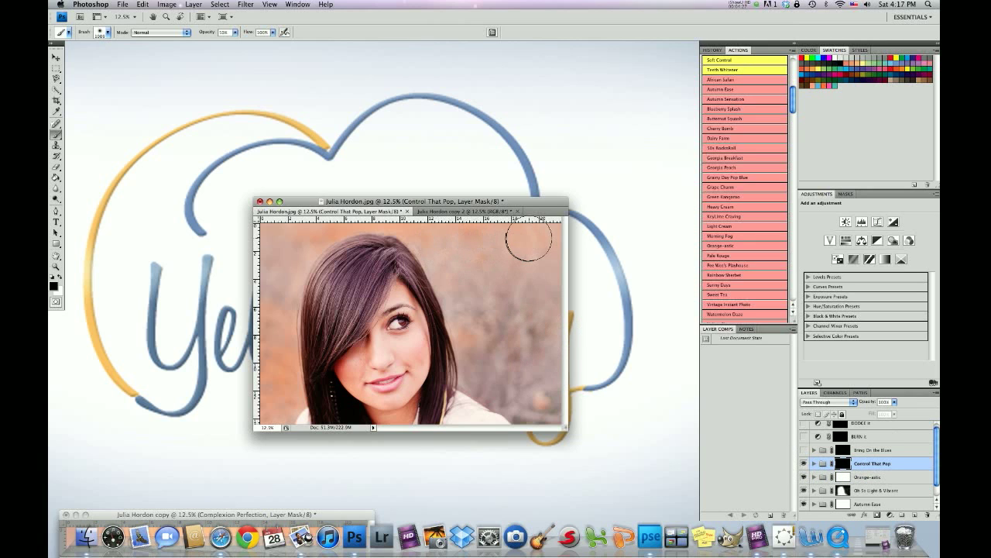
- Paint white at 20% brush opacity over the background on the Control That Pop mask
click(235, 33)
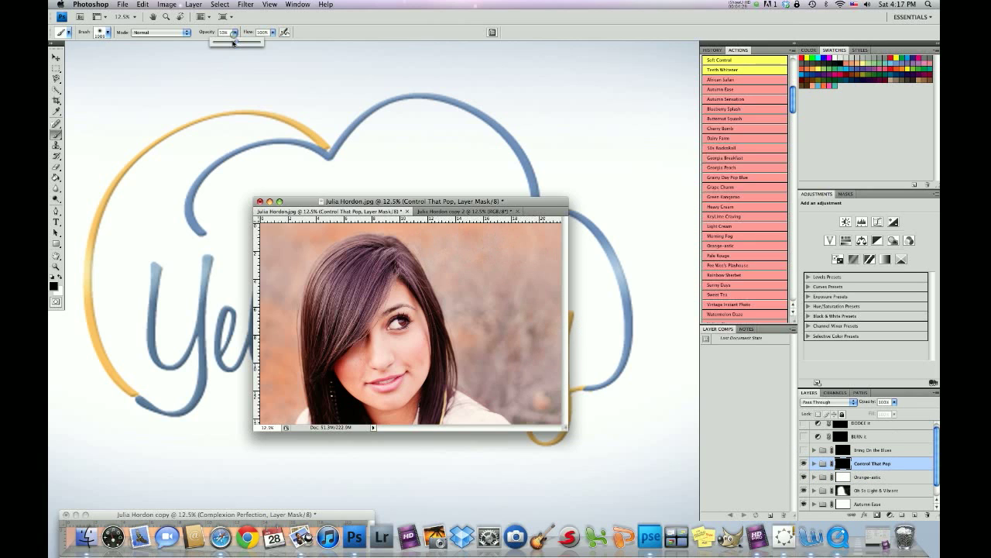
drag(226, 43, 221, 43)
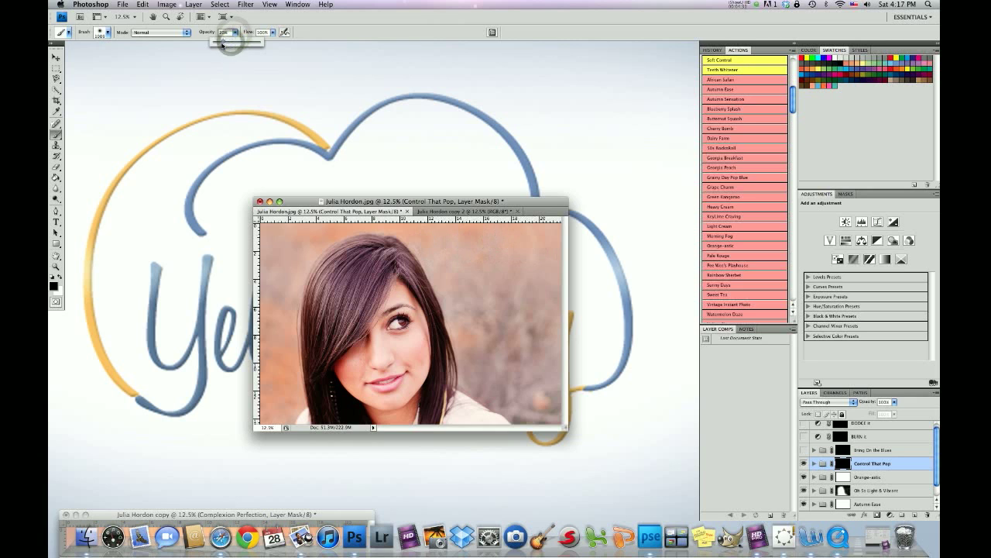
click(59, 277)
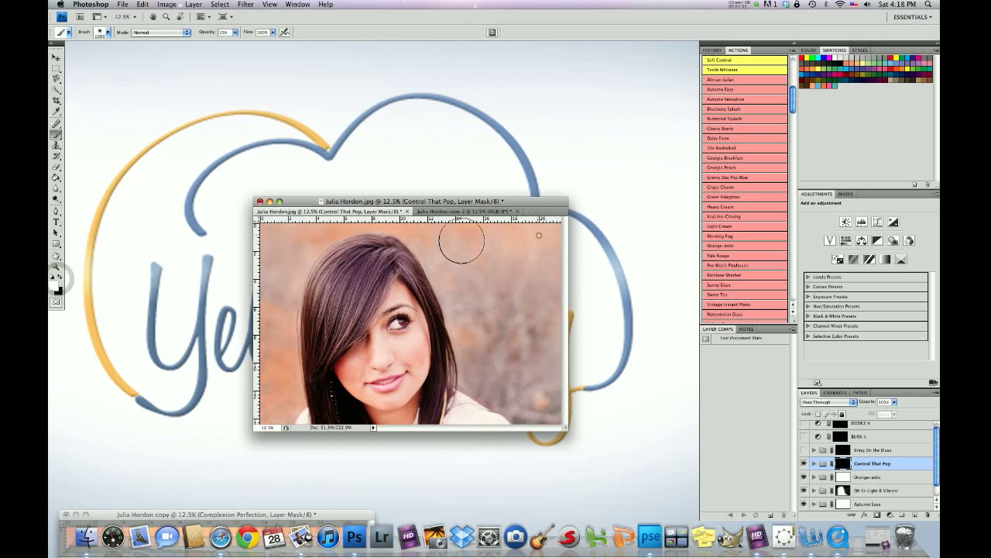
mouse_move(503, 243)
mouse_down()
mouse_move(398, 218)
mouse_move(294, 237)
mouse_move(276, 261)
mouse_move(271, 411)
mouse_move(267, 271)
mouse_move(274, 328)
mouse_move(438, 235)
mouse_move(552, 240)
mouse_move(491, 302)
mouse_move(518, 338)
mouse_move(538, 411)
mouse_move(498, 372)
mouse_move(451, 246)
mouse_move(423, 232)
mouse_move(284, 232)
mouse_move(331, 229)
mouse_up()
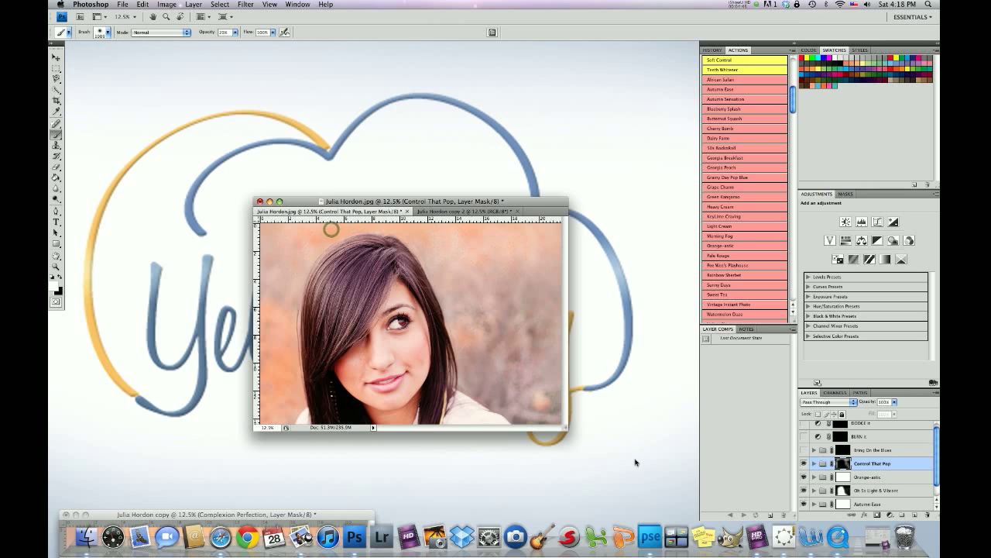
- Select the Bring On the Blues layer group and turn on its visibility
click(864, 452)
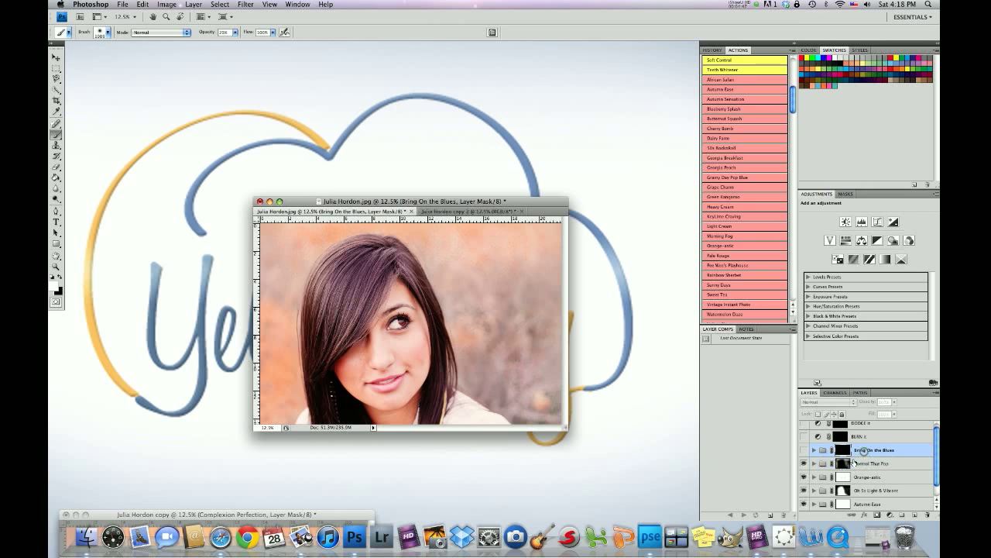
click(804, 449)
click(805, 449)
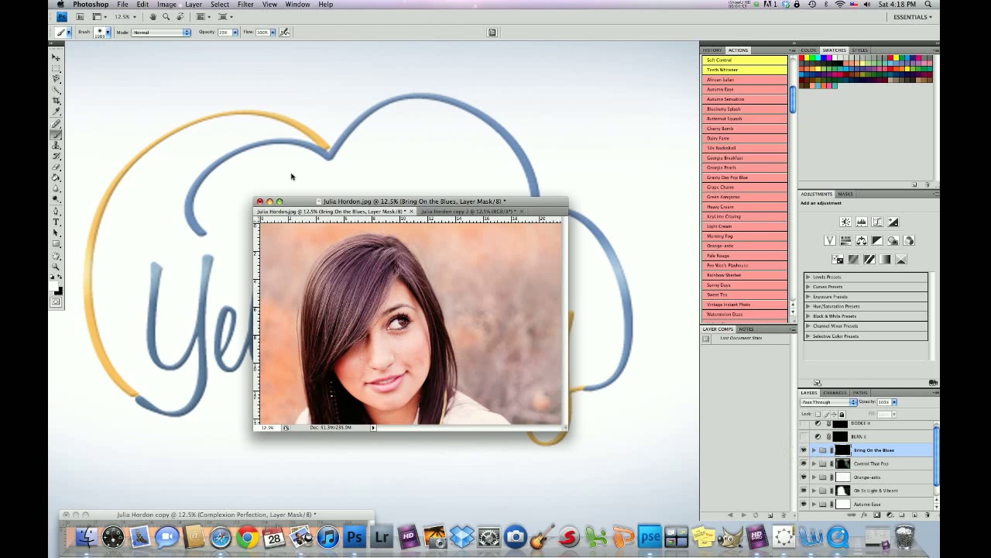
- Paint white on the Bring On the Blues mask over the background on both sides of the woman
click(542, 242)
click(449, 241)
click(288, 262)
click(268, 378)
click(476, 300)
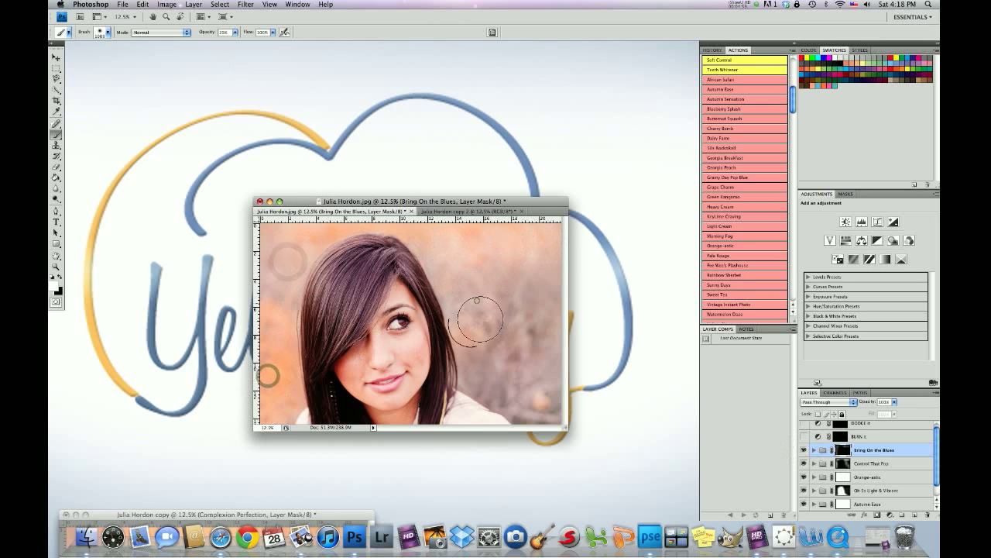
click(499, 369)
click(537, 412)
click(546, 379)
click(533, 238)
click(436, 240)
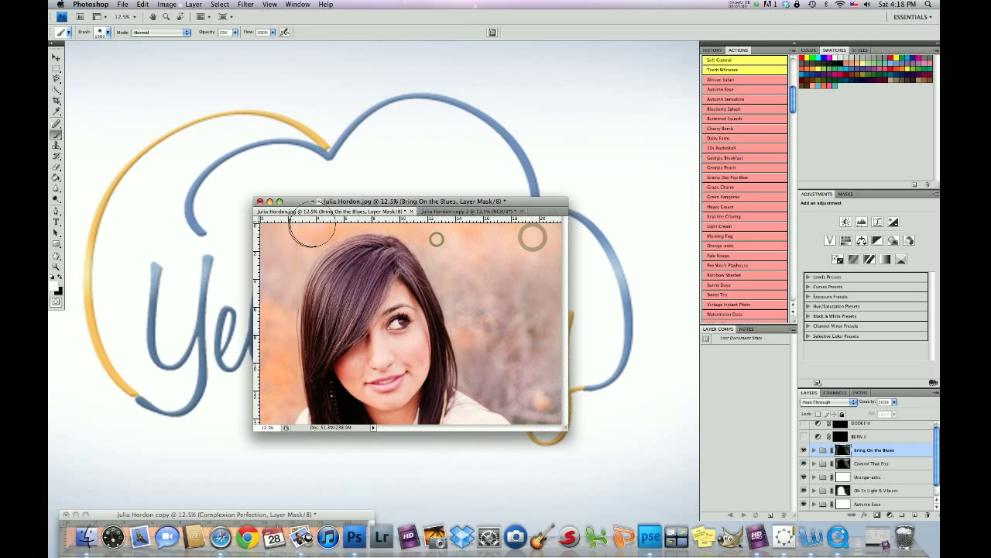
click(277, 243)
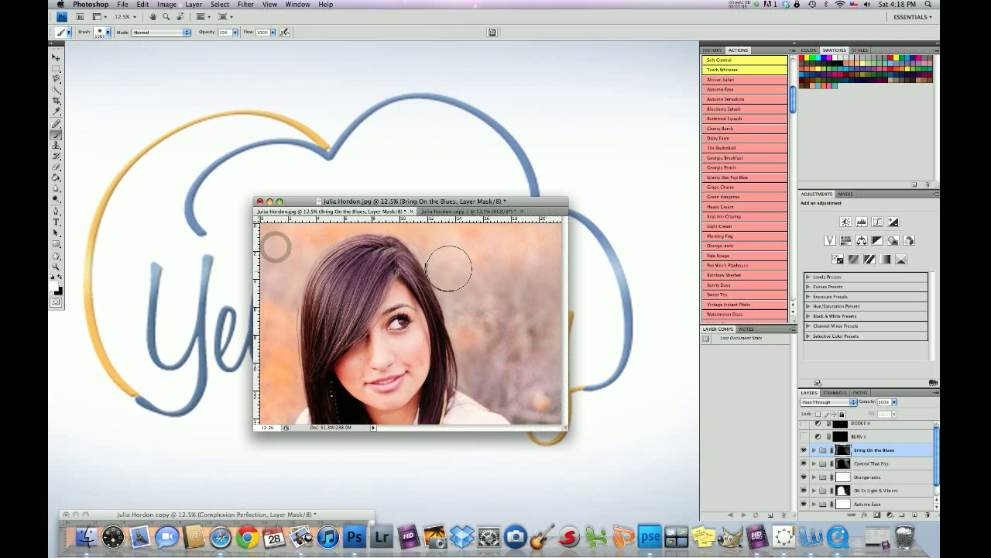
click(483, 350)
click(542, 412)
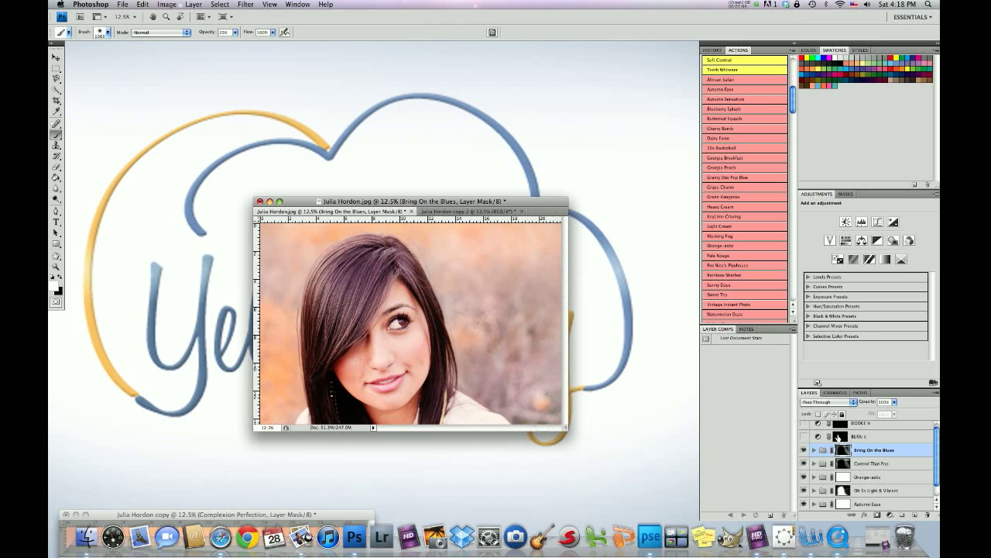
- Turn on the BURN it layer, set the brush opacity to 15%, and make the layer's mask active for painting
click(855, 436)
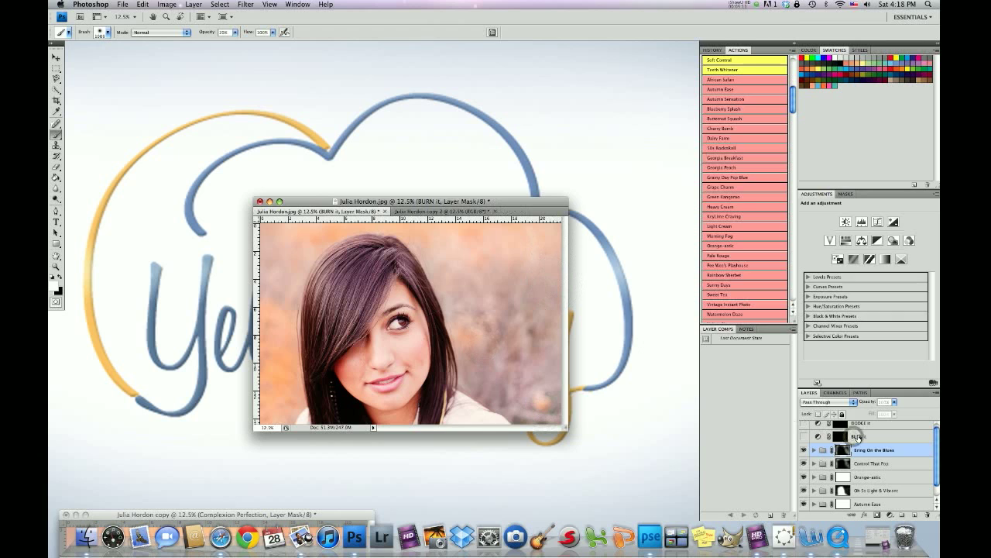
click(803, 436)
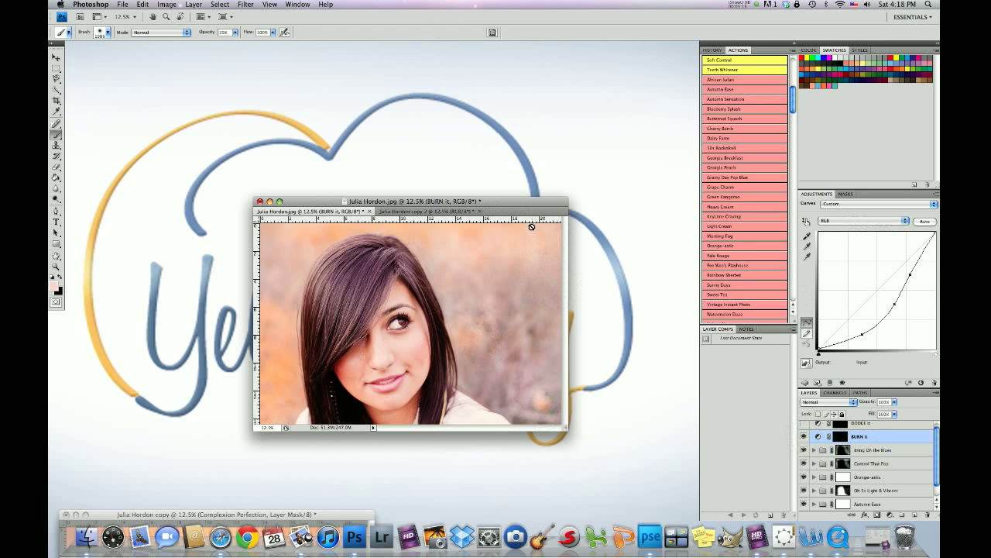
click(236, 33)
drag(233, 40, 234, 39)
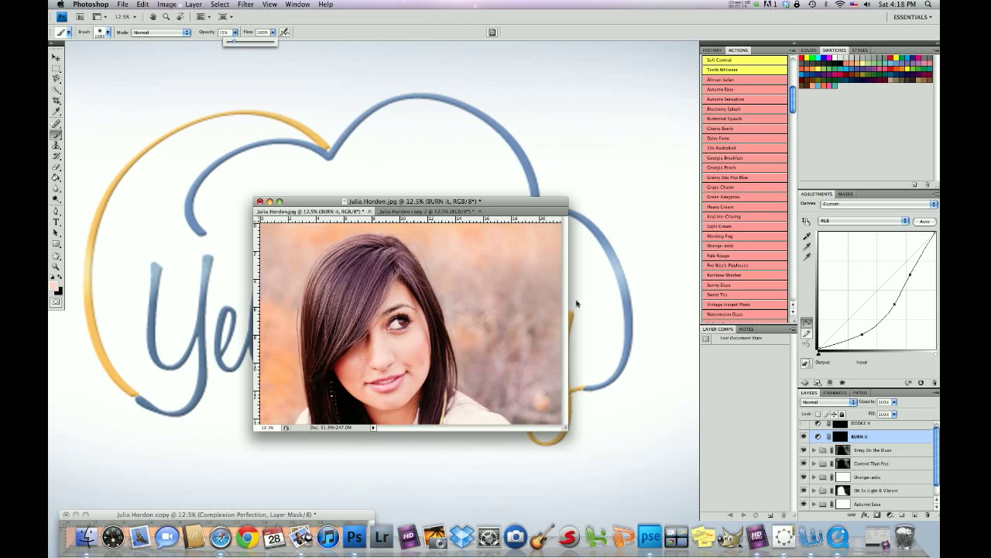
click(837, 436)
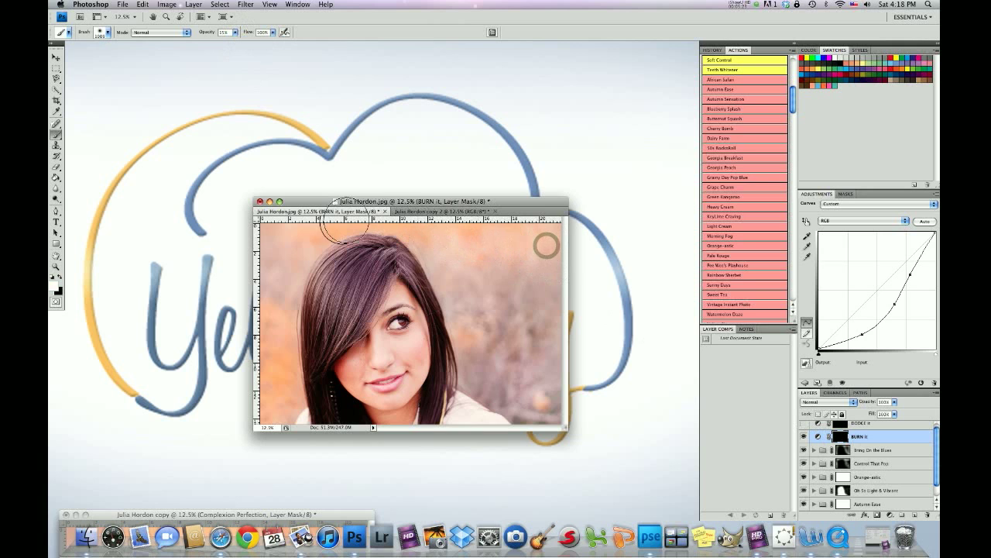
- Paint white on the BURN it mask over the background around the woman and along the image's outer edges
click(277, 341)
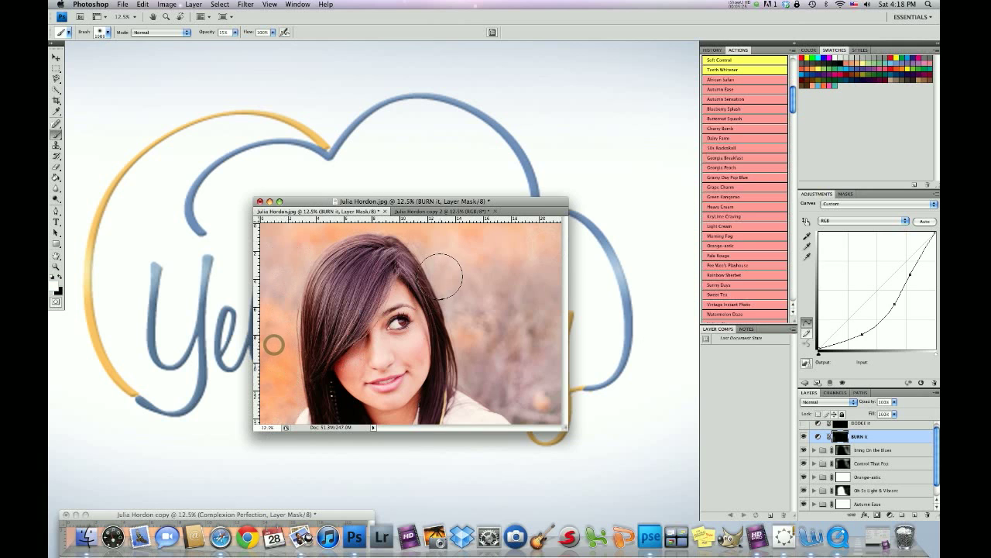
click(539, 241)
click(471, 337)
click(542, 415)
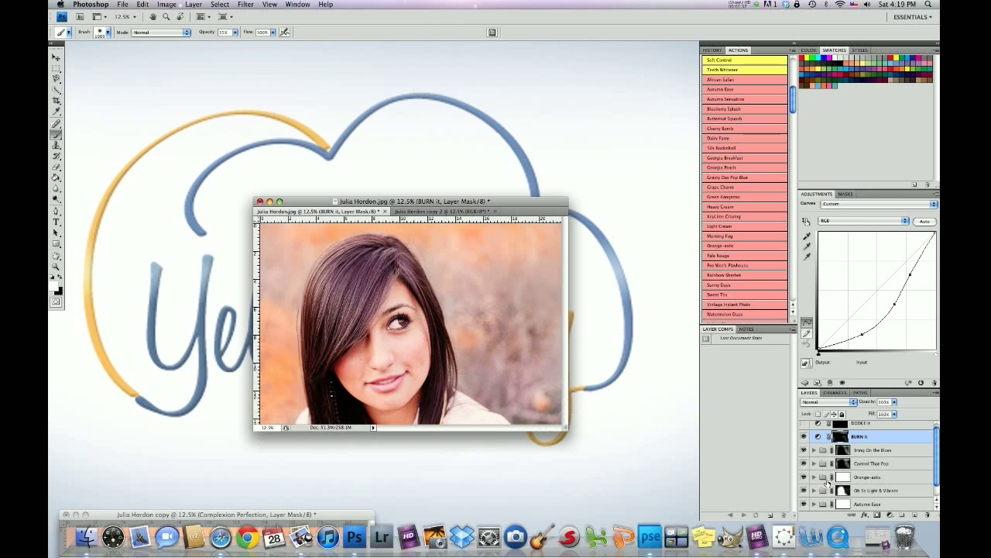
- Select the DODGE it layer at the top of the layer stack
click(867, 503)
click(873, 491)
scroll(872, 440, up, 1)
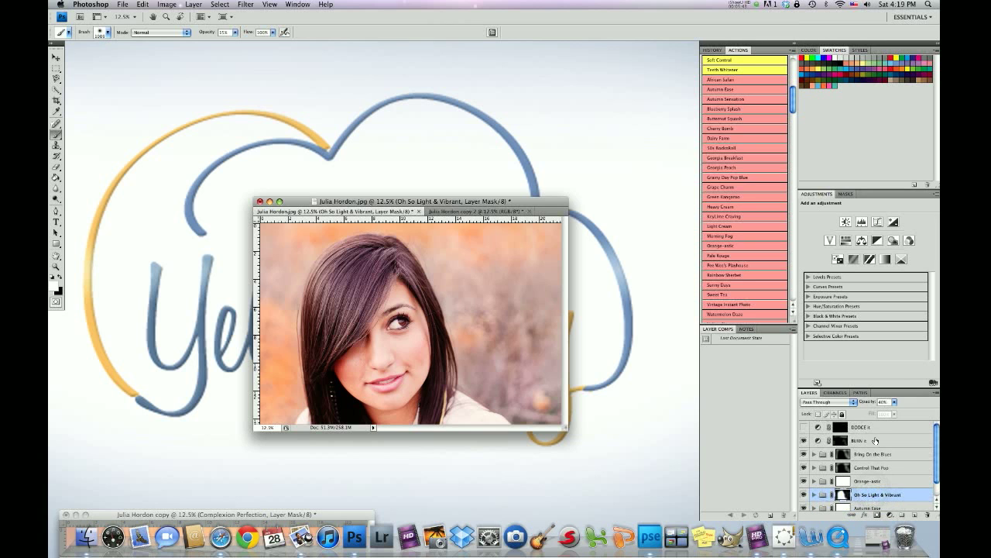
click(863, 429)
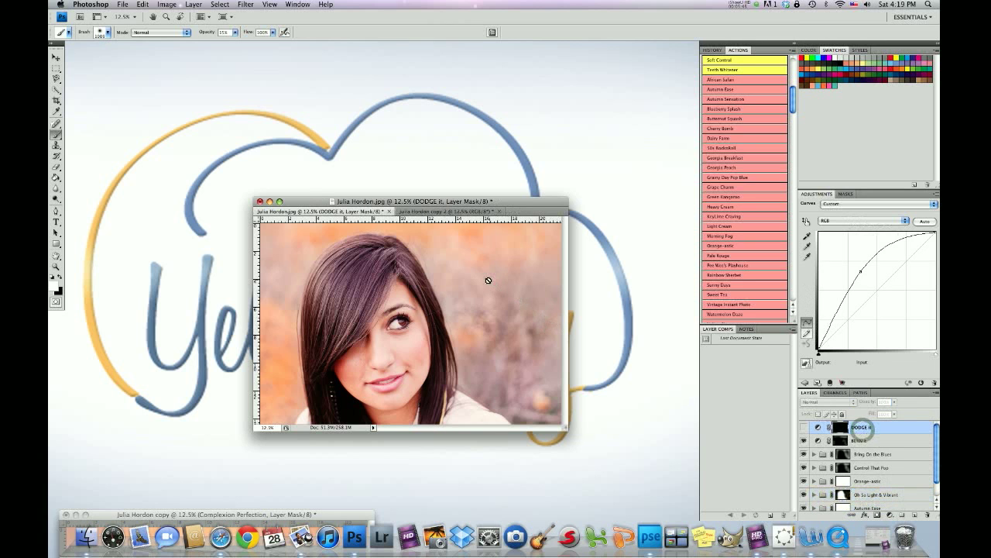
- Dock the floating document containing the Complexion Perfection group with the other open images and enlarge its view
drag(323, 514, 519, 210)
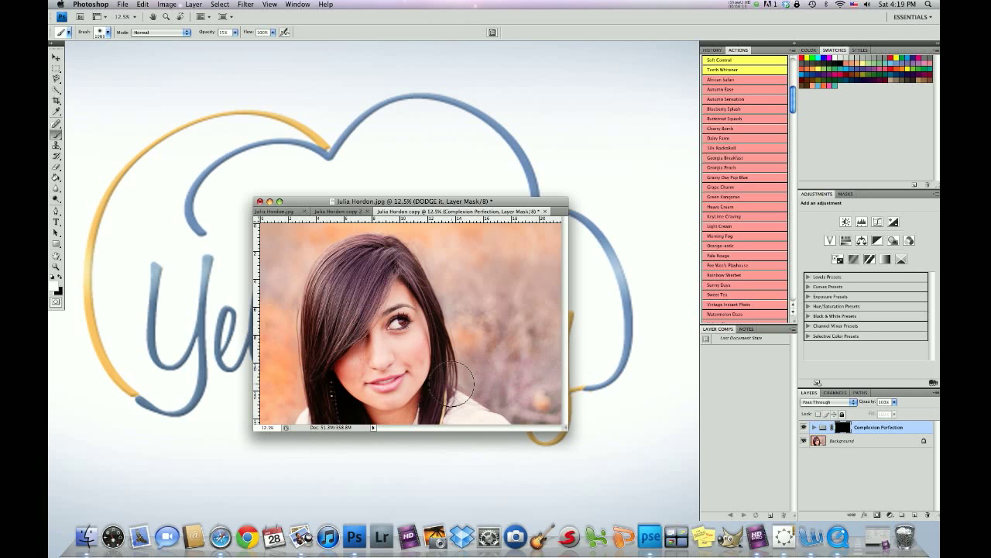
key(super+equal)
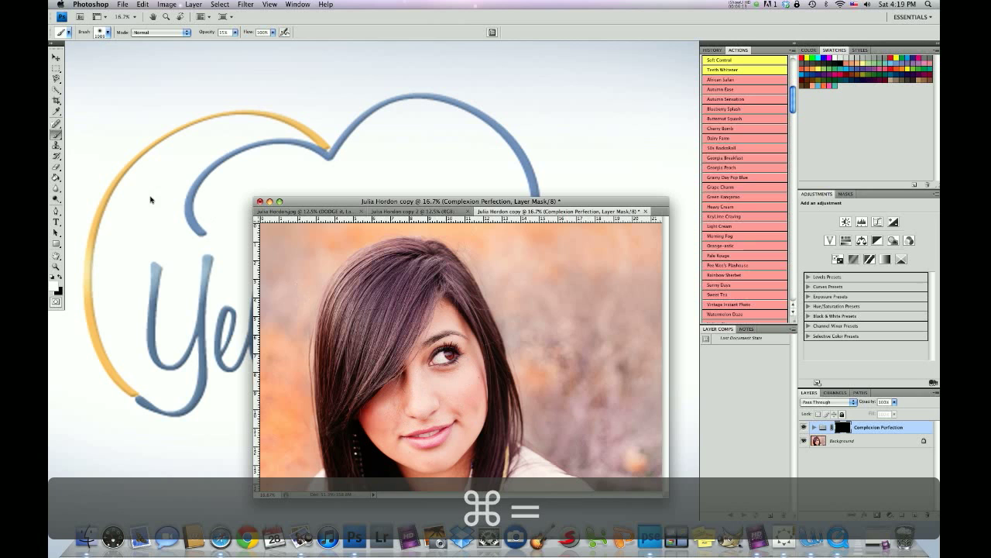
- Paint white on the Complexion Perfection mask over the forehead, cheeks and chin with a smaller soft brush at 100% opacity
click(108, 32)
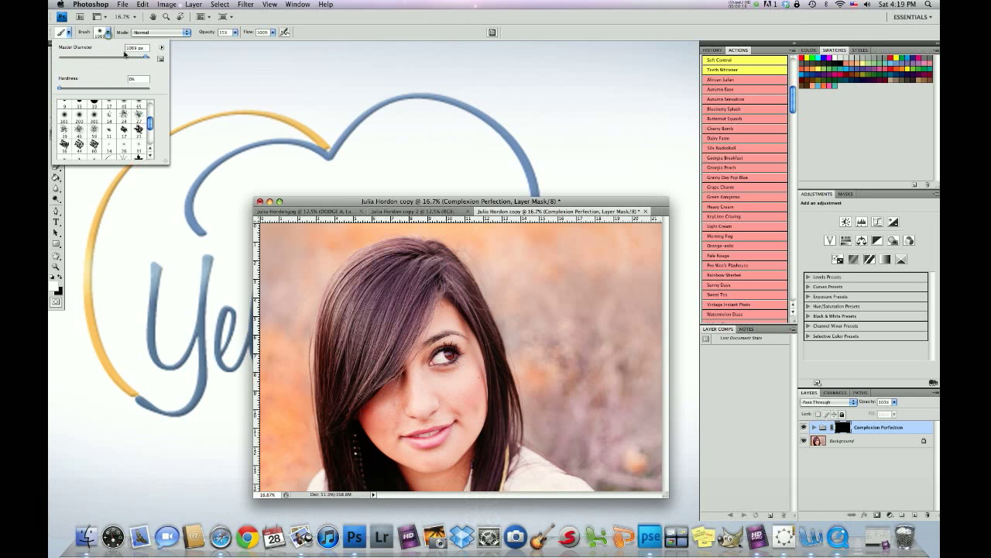
click(234, 33)
drag(239, 45, 277, 43)
click(109, 33)
drag(140, 56, 135, 56)
drag(133, 57, 121, 57)
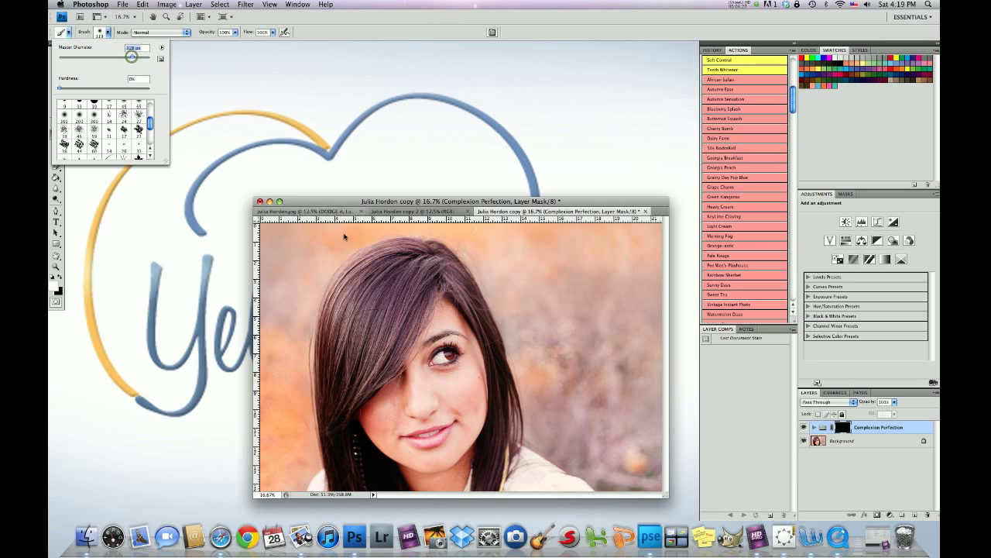
click(440, 319)
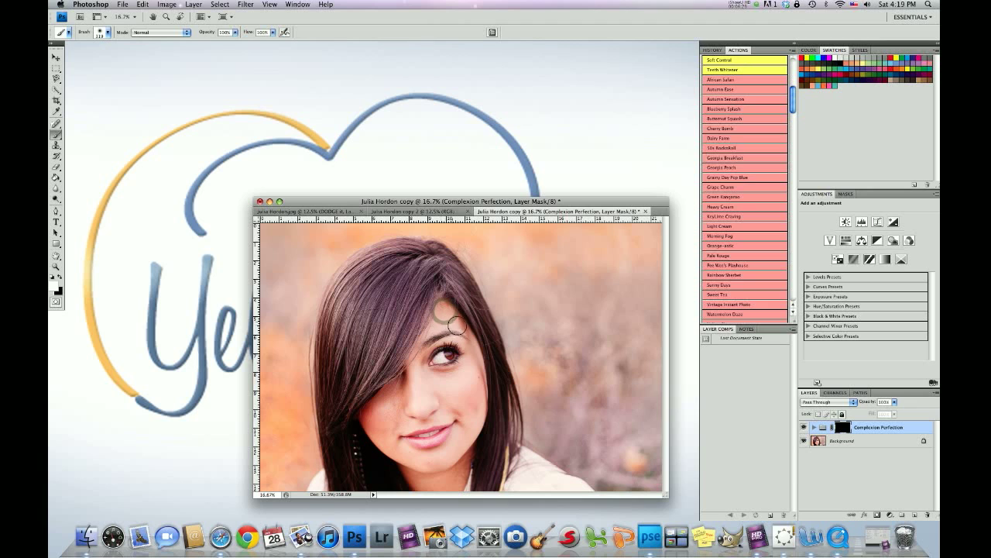
mouse_move(473, 395)
mouse_down()
mouse_move(439, 385)
mouse_move(478, 414)
mouse_up()
mouse_move(437, 378)
mouse_down()
mouse_move(471, 371)
mouse_move(476, 392)
mouse_move(378, 417)
mouse_move(393, 393)
mouse_move(384, 437)
mouse_move(369, 417)
mouse_move(390, 442)
mouse_up()
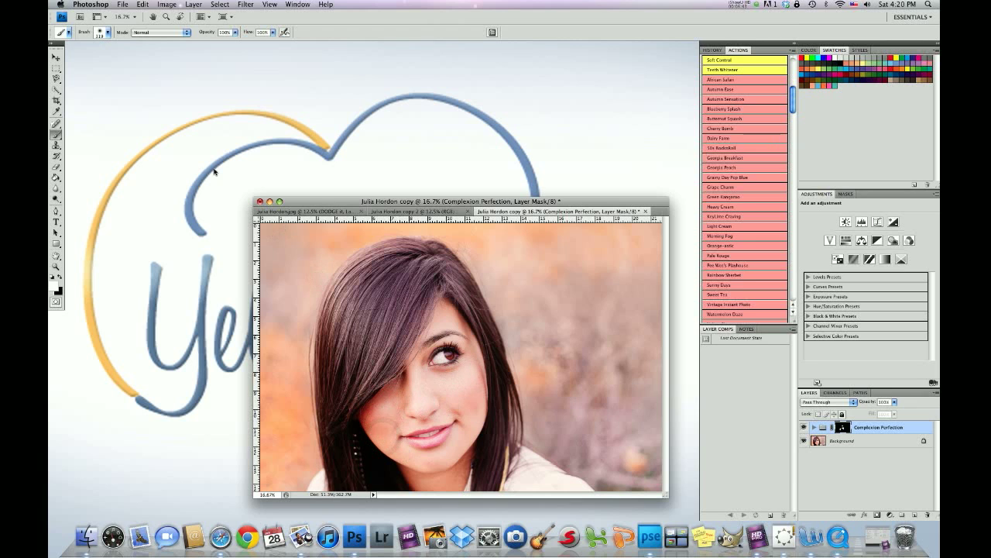
- Reduce the brush diameter and paint the Complexion Perfection mask over the chin, nose and skin below the eye
click(108, 32)
drag(118, 58, 109, 58)
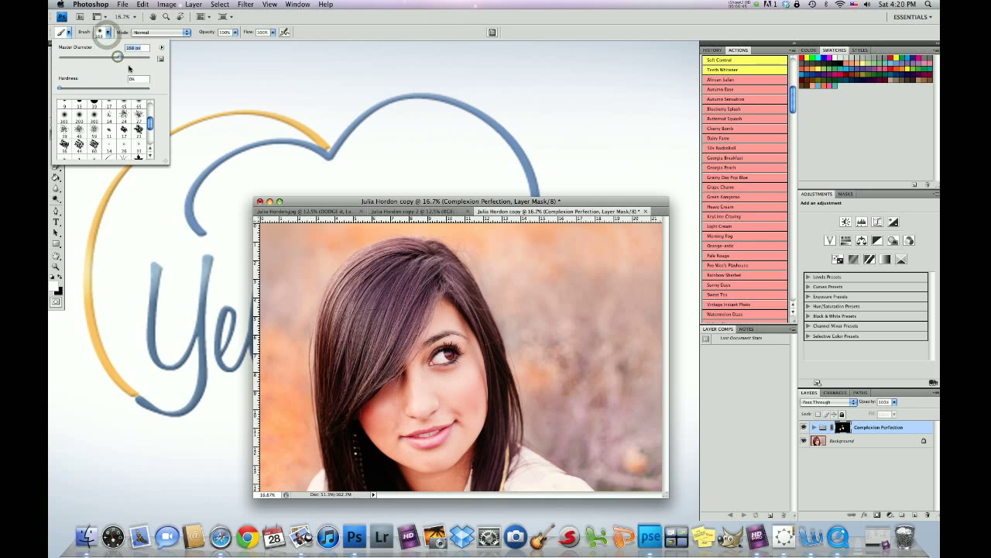
click(397, 452)
mouse_move(397, 453)
mouse_down()
mouse_move(427, 459)
mouse_move(467, 423)
mouse_move(443, 411)
mouse_move(407, 423)
mouse_move(394, 410)
mouse_move(437, 375)
mouse_up()
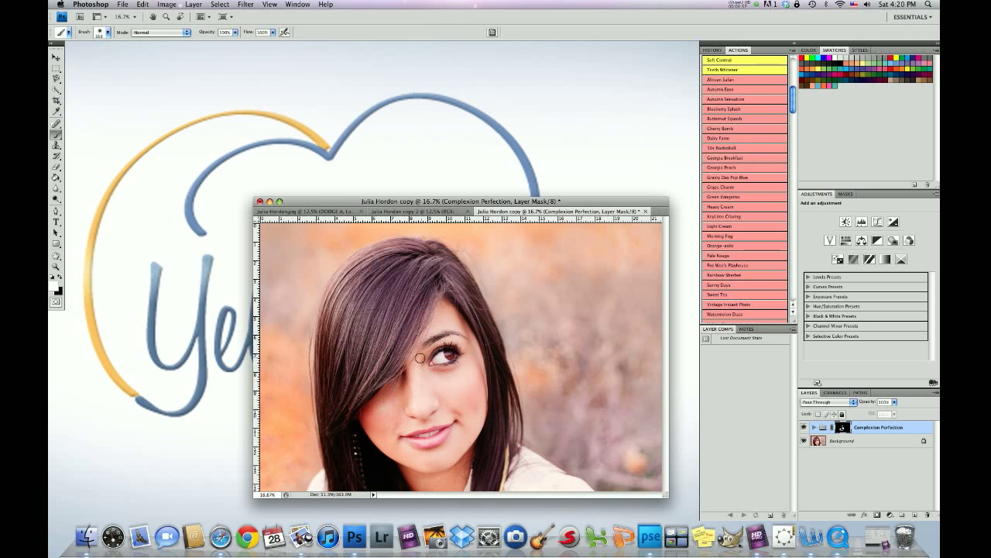
drag(450, 370, 469, 358)
- Flatten the image and duplicate the Background layer
click(201, 4)
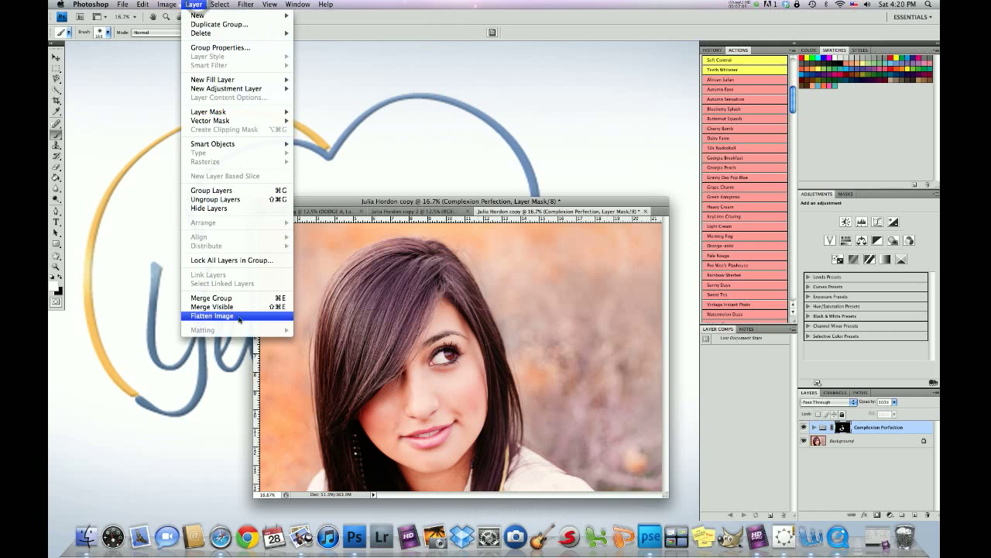
click(210, 312)
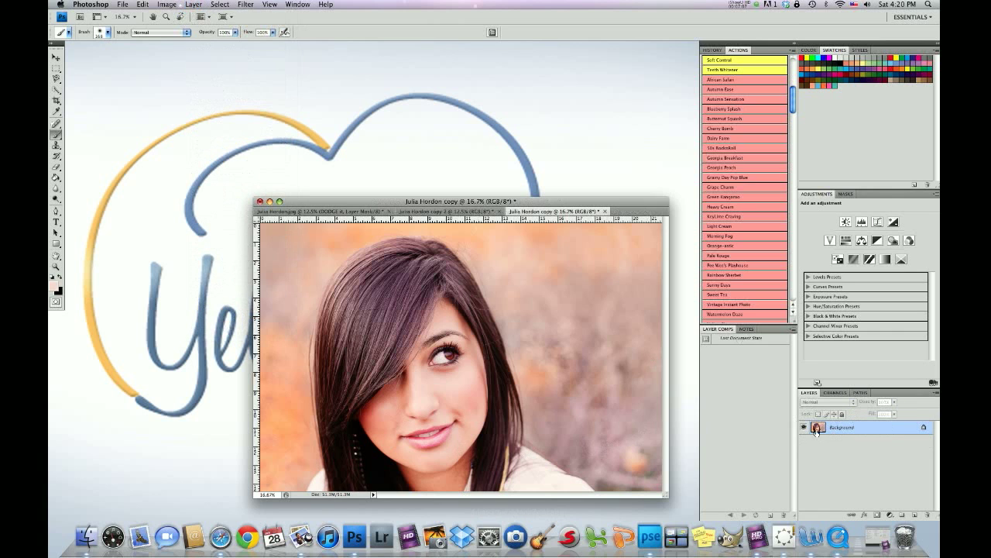
drag(816, 431, 902, 514)
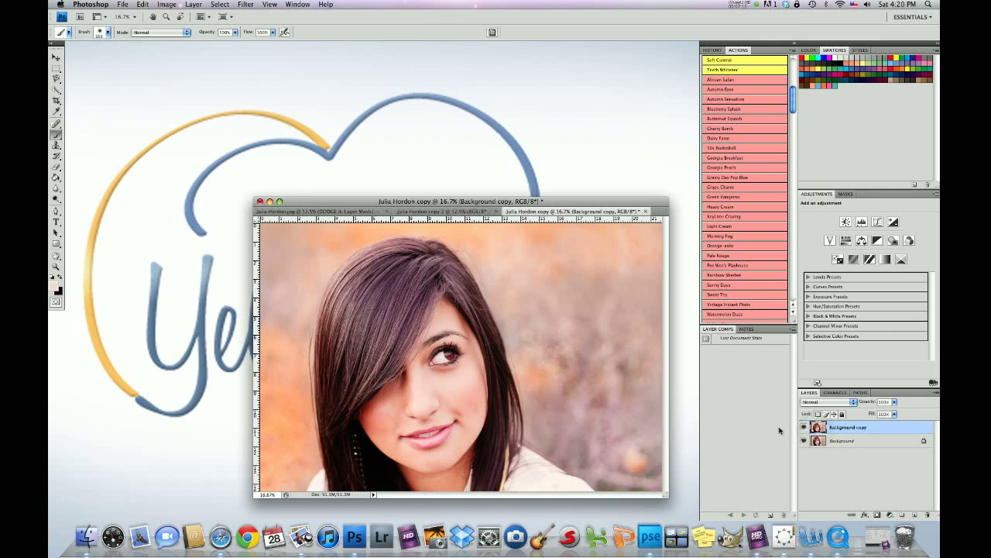
- Sample a skin tone from the face and paint it under the eye on the Background copy layer with a soft, lower-opacity brush
click(56, 113)
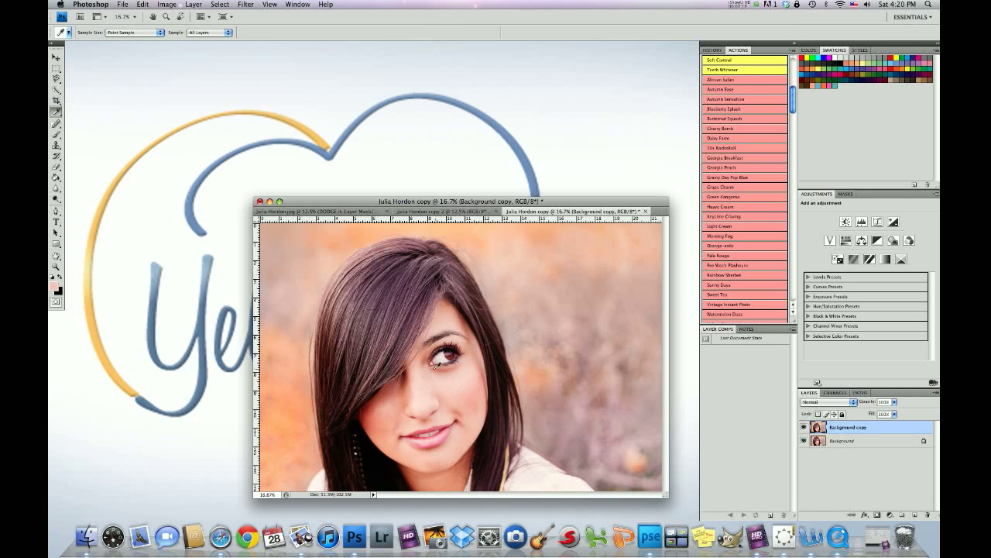
click(56, 134)
drag(234, 32, 205, 42)
click(109, 33)
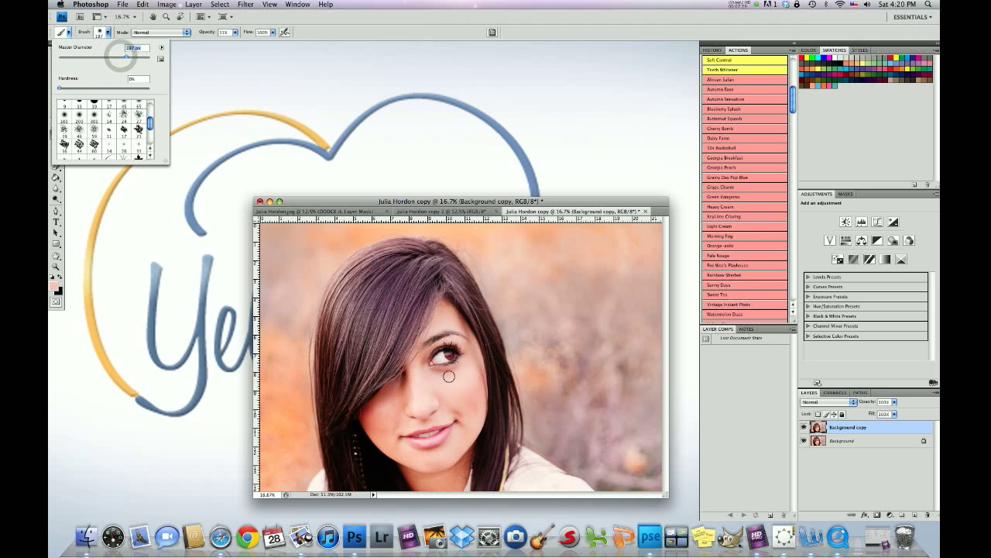
key(Return)
mouse_move(444, 373)
mouse_down()
mouse_move(431, 374)
mouse_move(454, 371)
mouse_up()
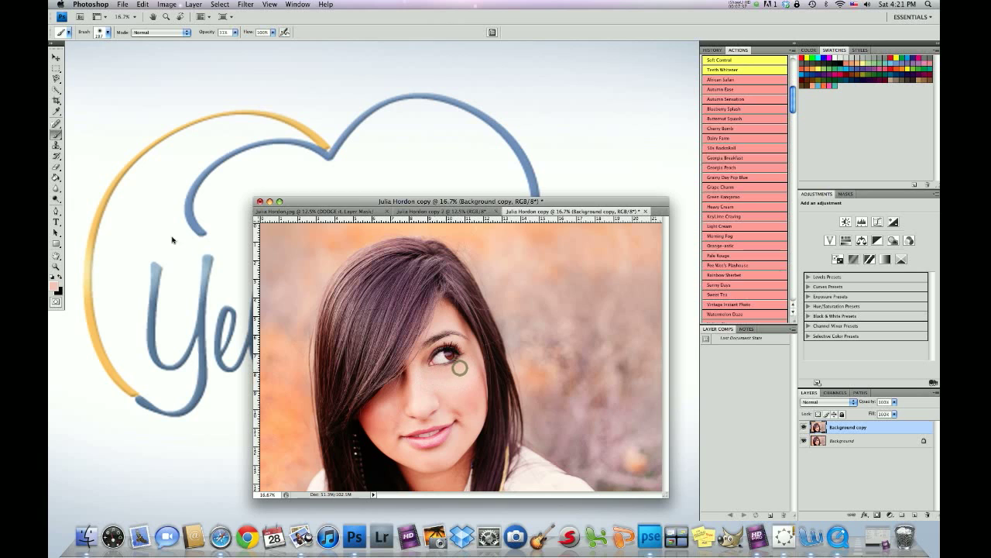
- Resample skin tones from the cheek and blend more paint over the under-eye area
key(i)
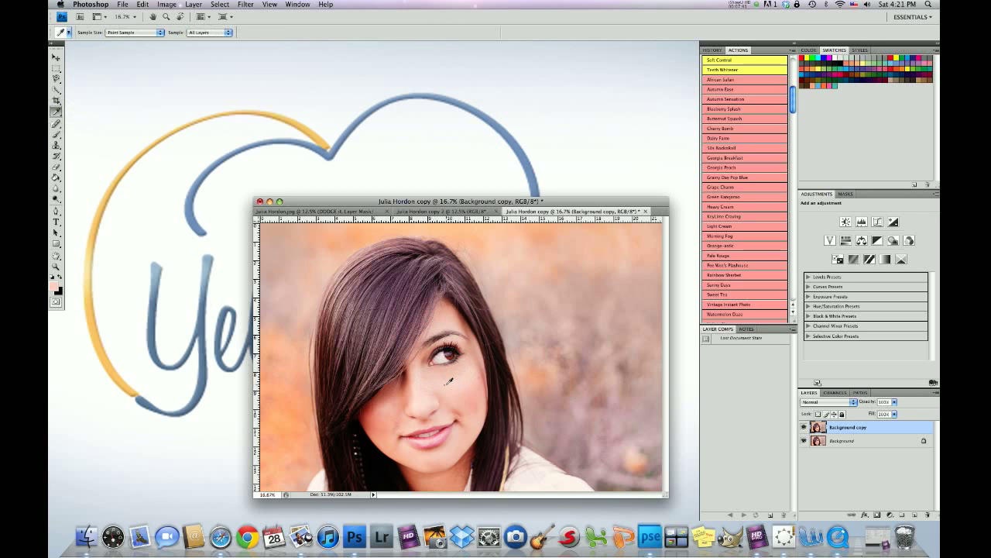
key(b)
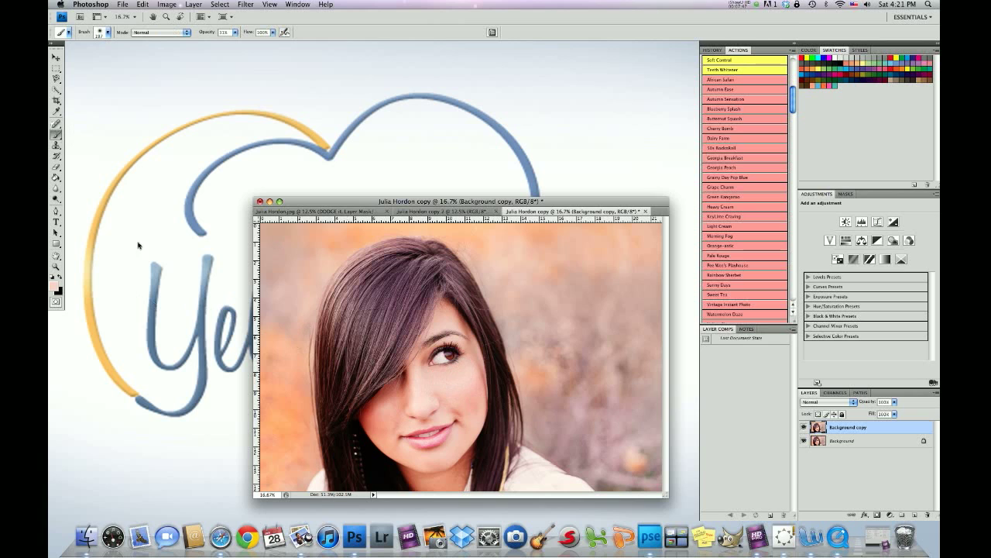
click(56, 112)
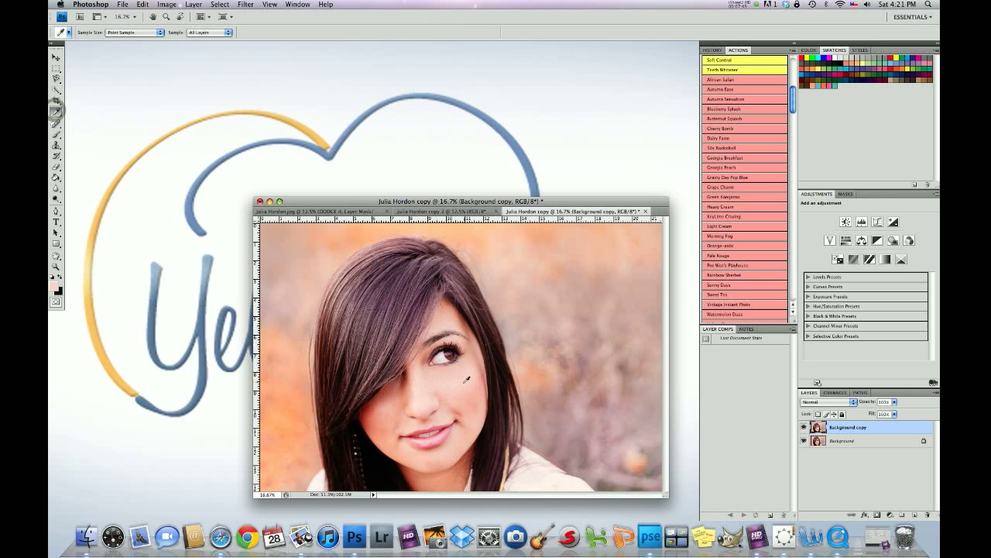
key(b)
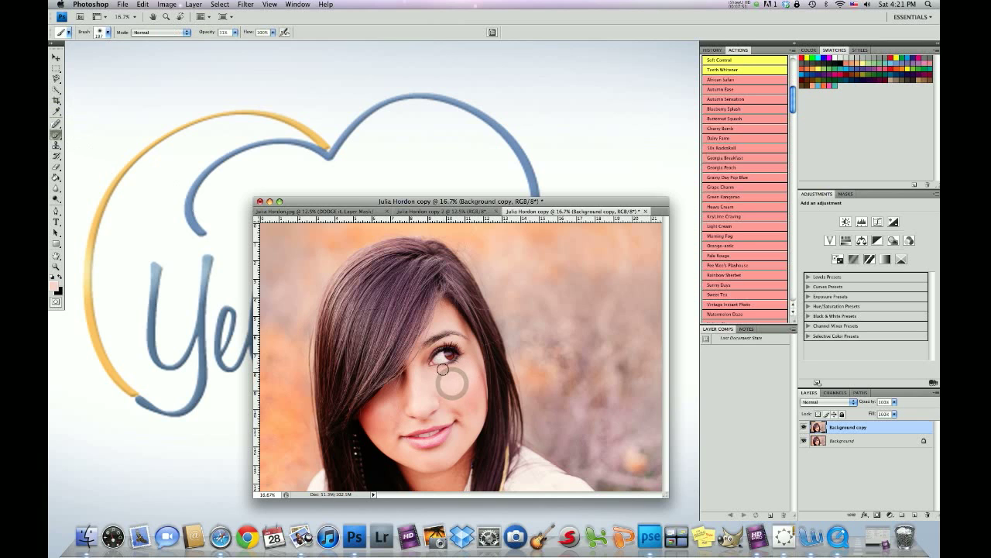
click(454, 376)
- Compare the open versions of the portrait, and view copy 2's opening snapshot against its latest Flatten Image history state
key(super+minus)
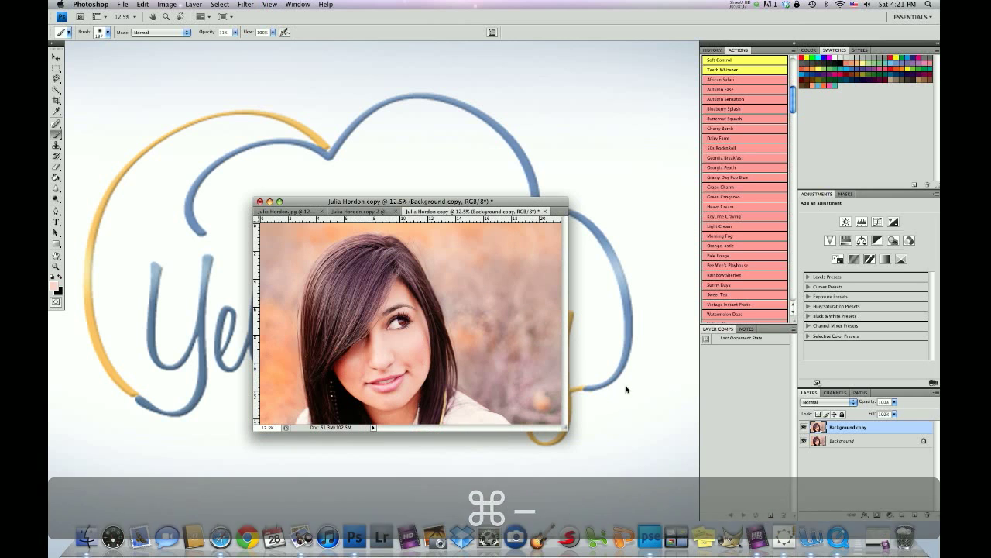
click(710, 50)
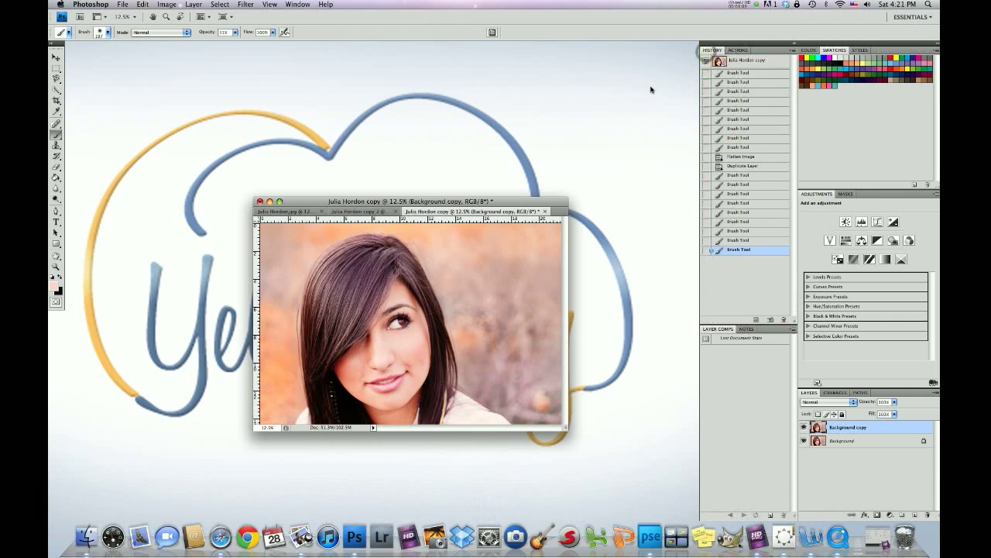
click(351, 211)
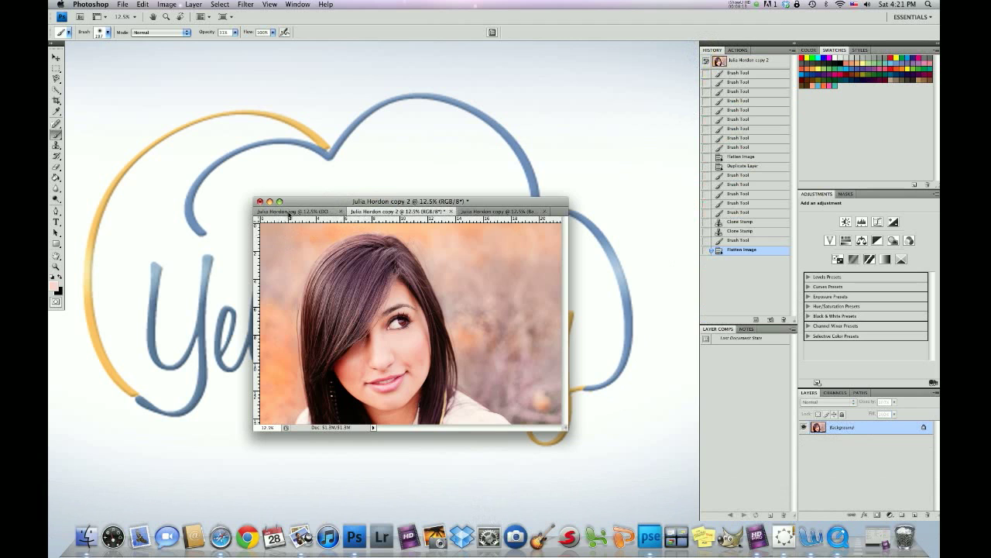
click(288, 212)
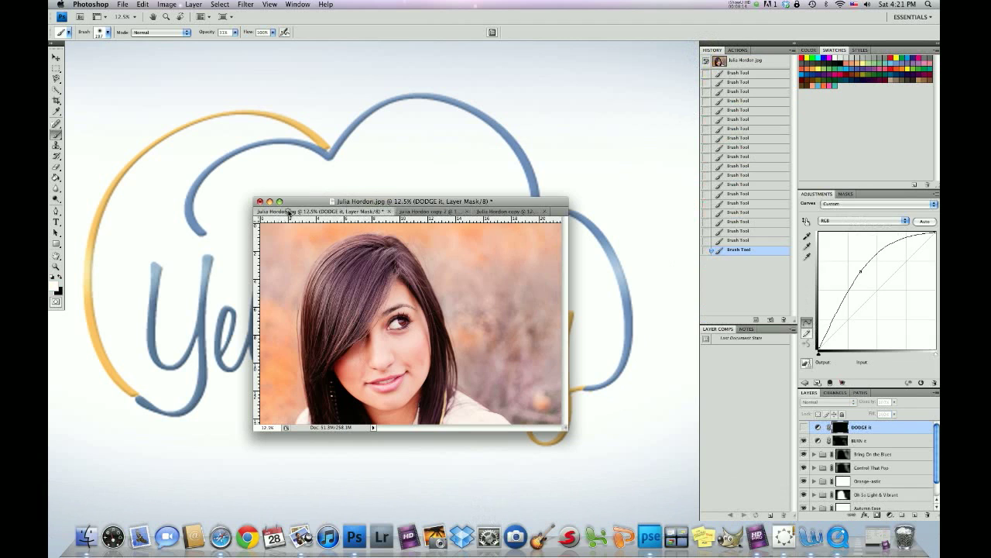
click(410, 211)
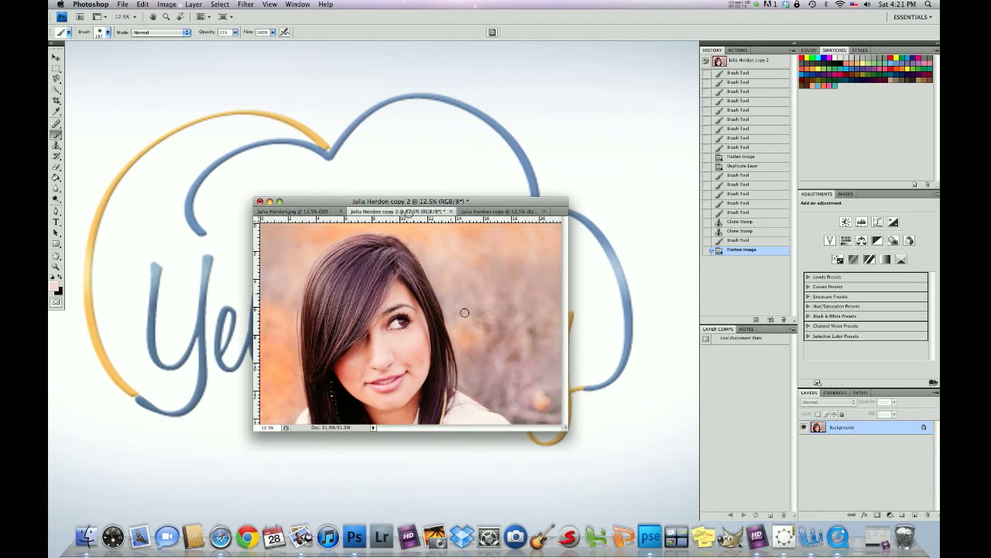
click(736, 61)
click(733, 250)
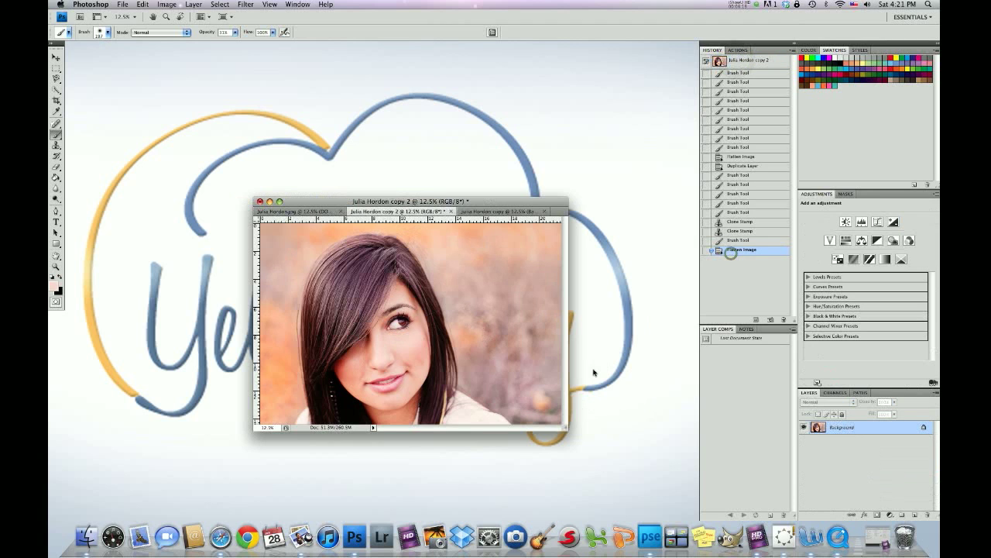